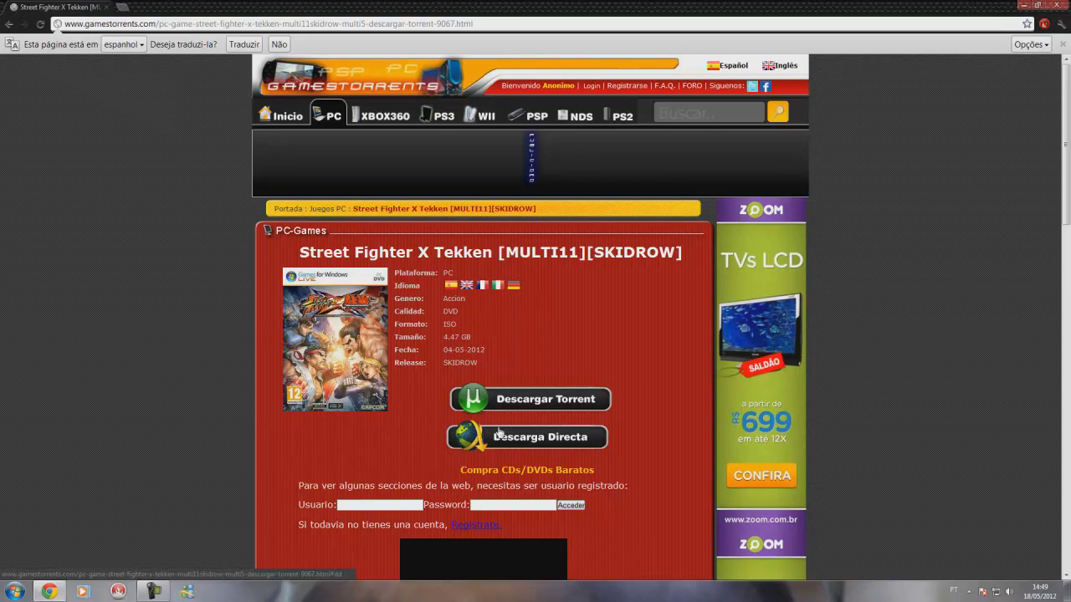
- Review the Street Fighter X Tekken page, download its torrent file and close the browser
scroll(557, 399, down, 1)
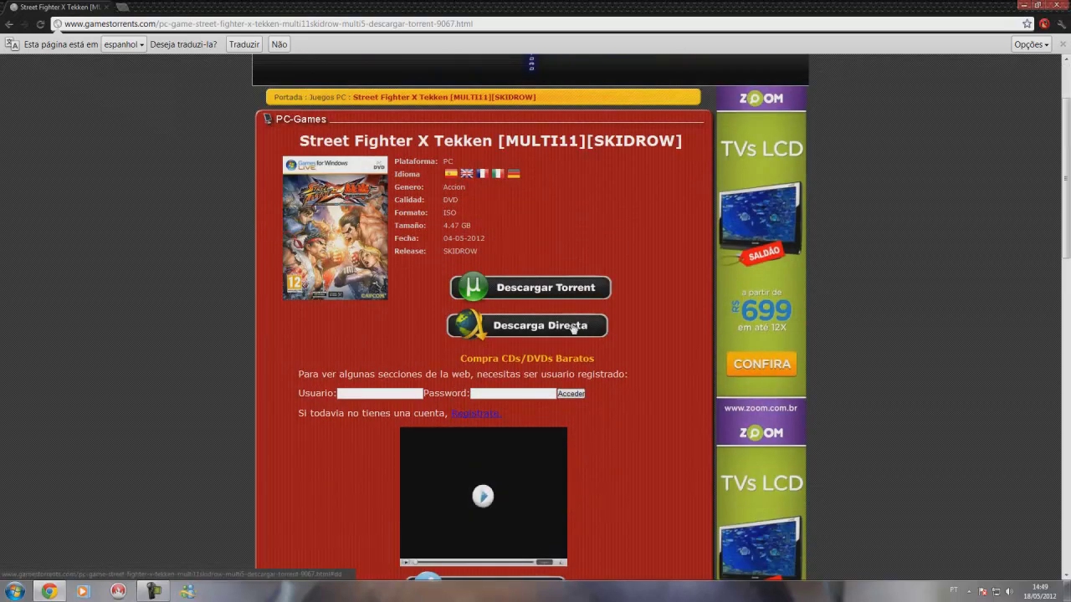
scroll(572, 329, up, 1)
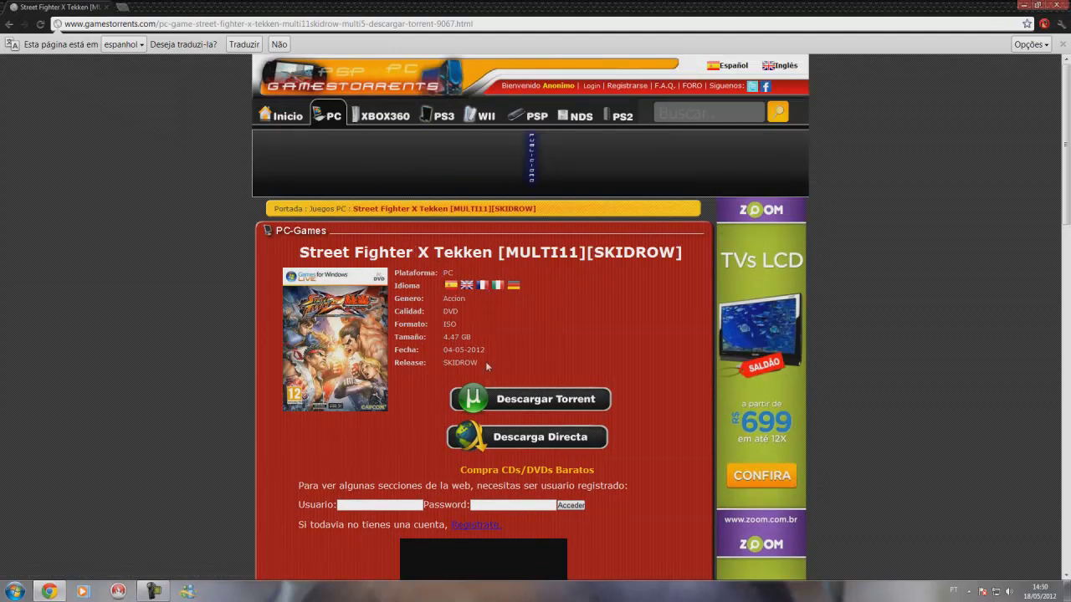
scroll(549, 351, down, 7)
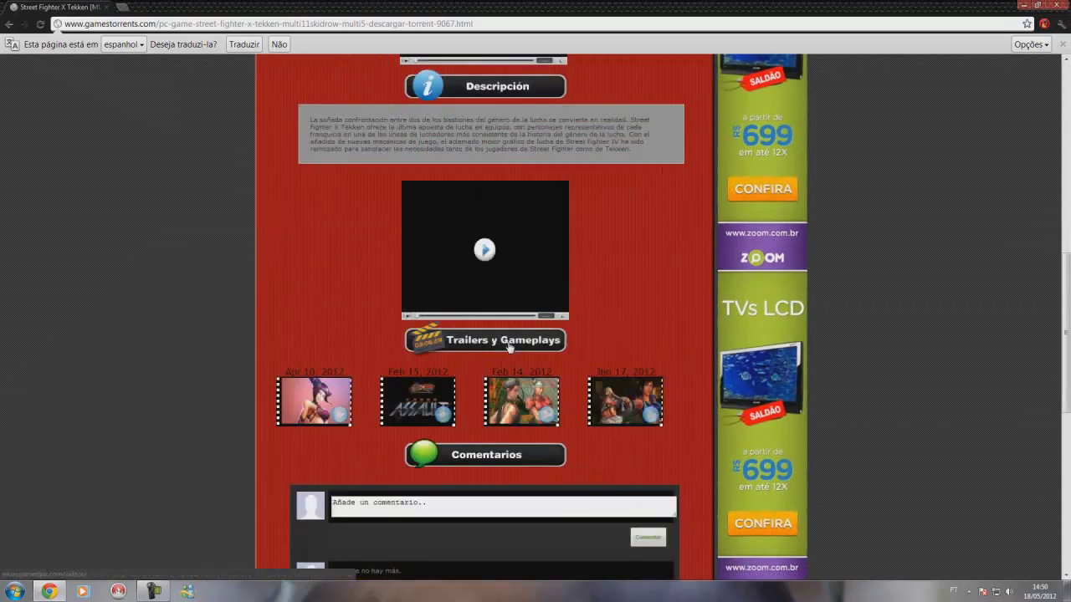
scroll(509, 345, up, 7)
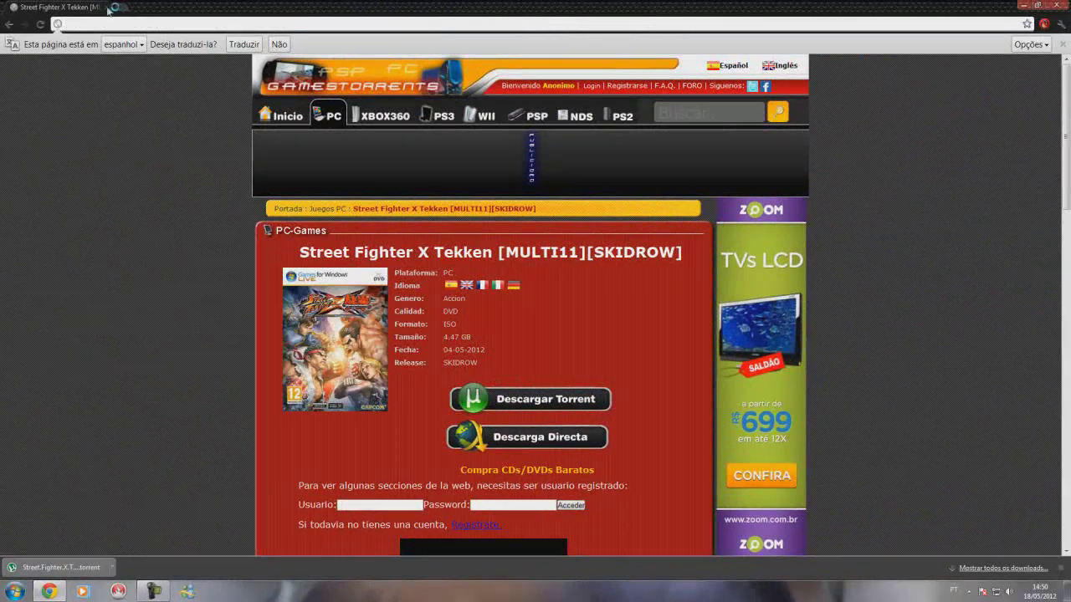
click(108, 9)
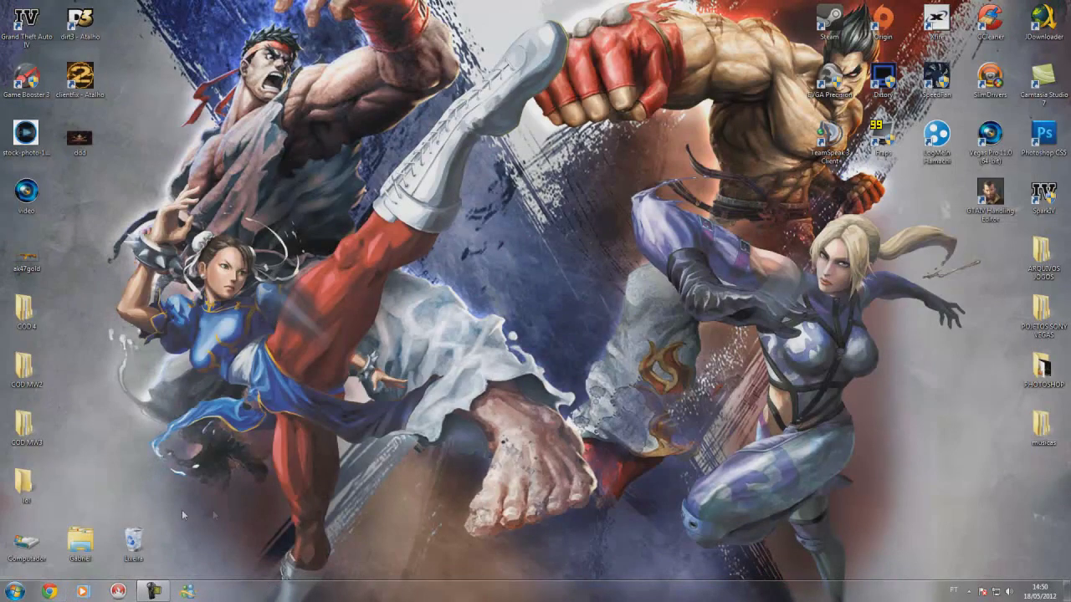
- Open the Street Fighter X Tekken [MULTI11][PCDVD][SKIDROW] folder inside the user's Downloads folder
double_click(80, 540)
double_click(624, 175)
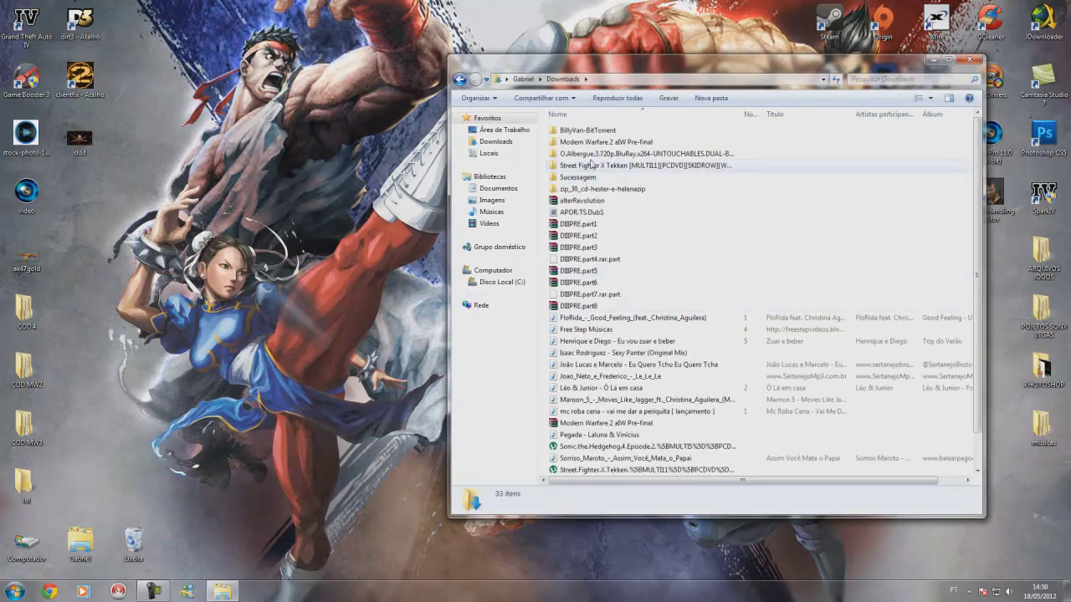
click(592, 165)
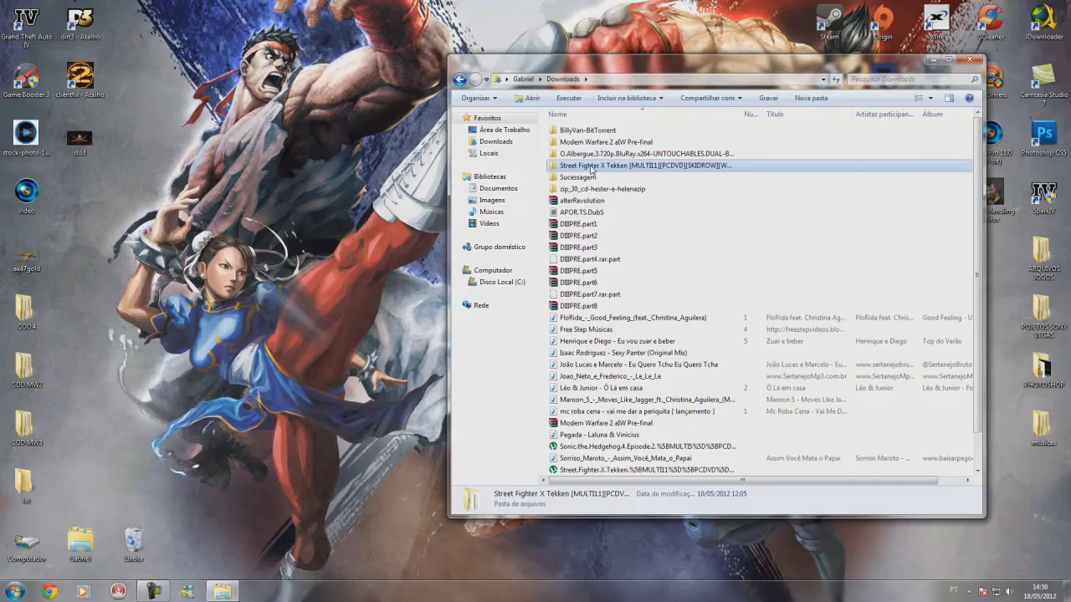
double_click(591, 165)
double_click(592, 176)
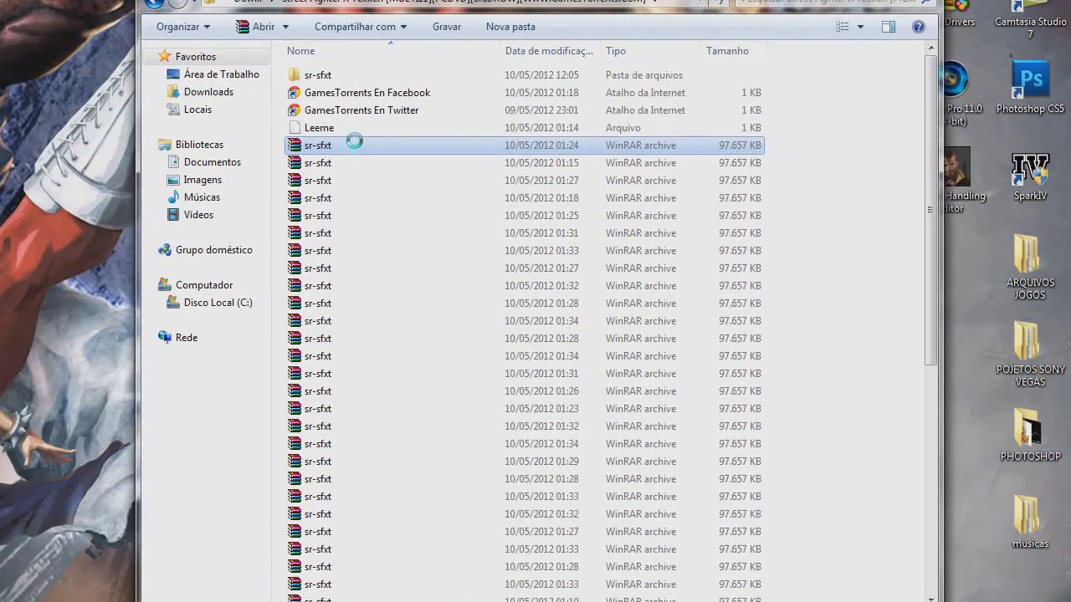
right_click(355, 146)
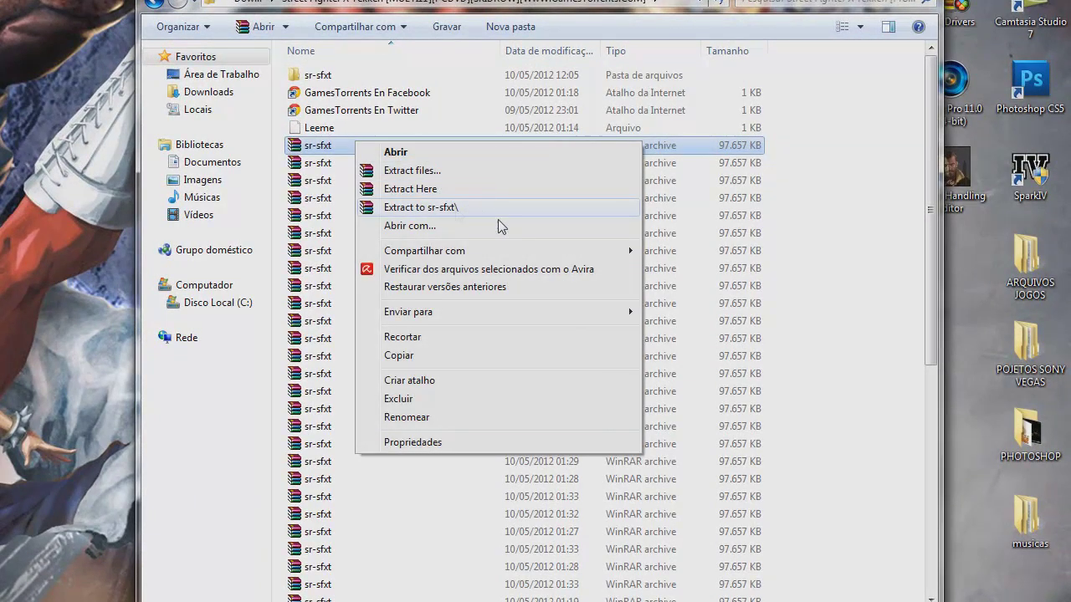
click(288, 160)
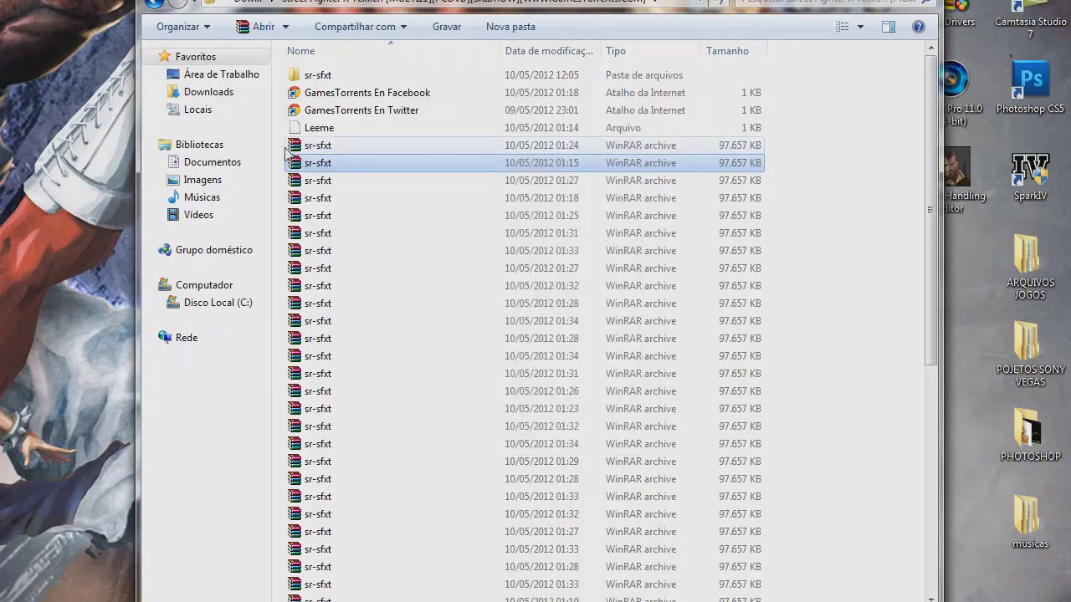
drag(287, 151, 391, 512)
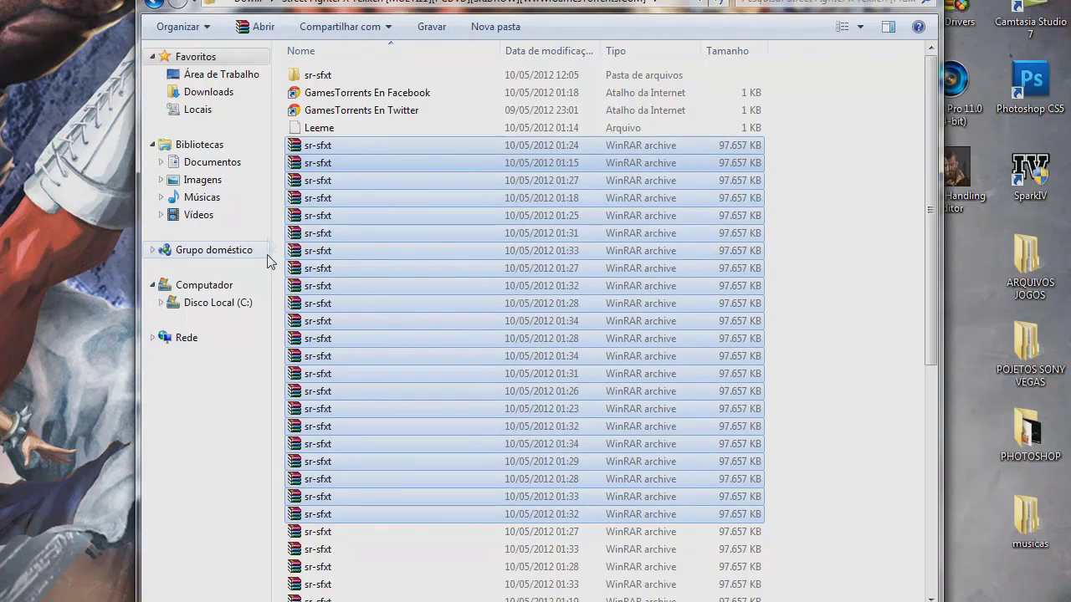
click(255, 216)
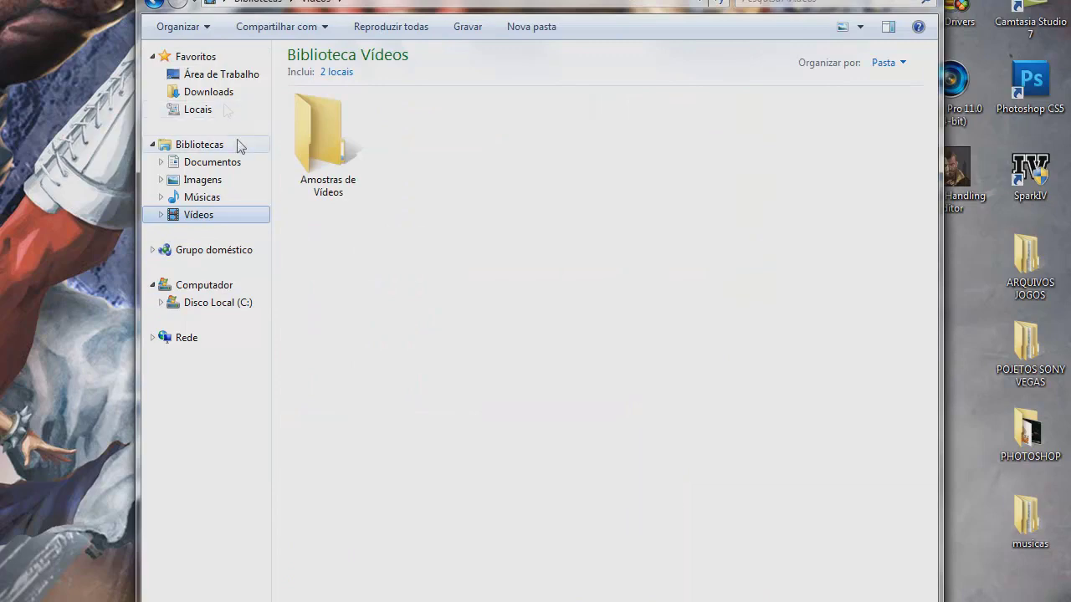
click(220, 93)
double_click(333, 130)
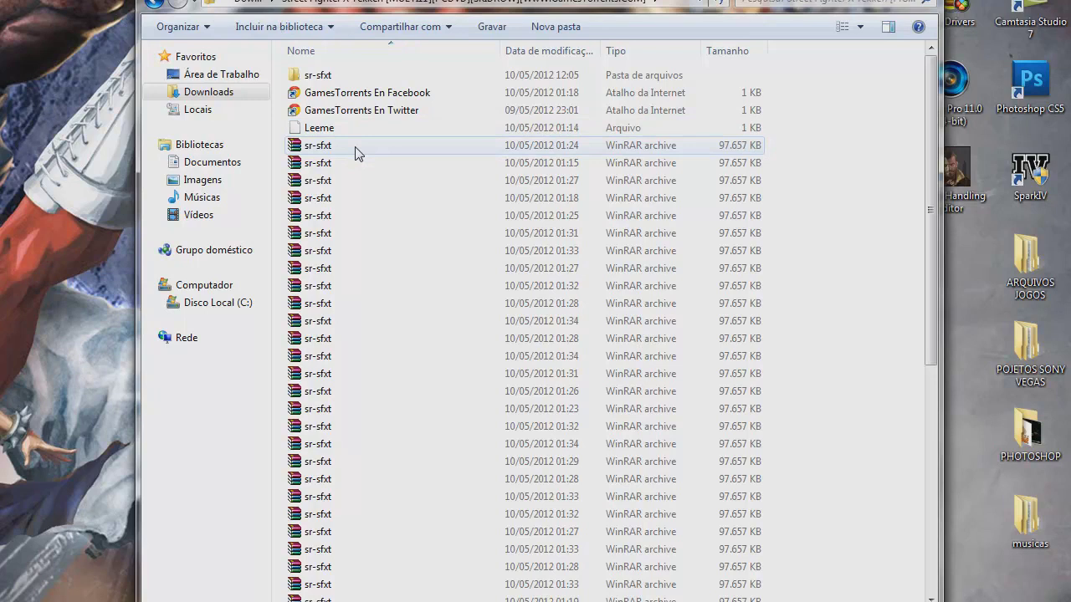
double_click(330, 290)
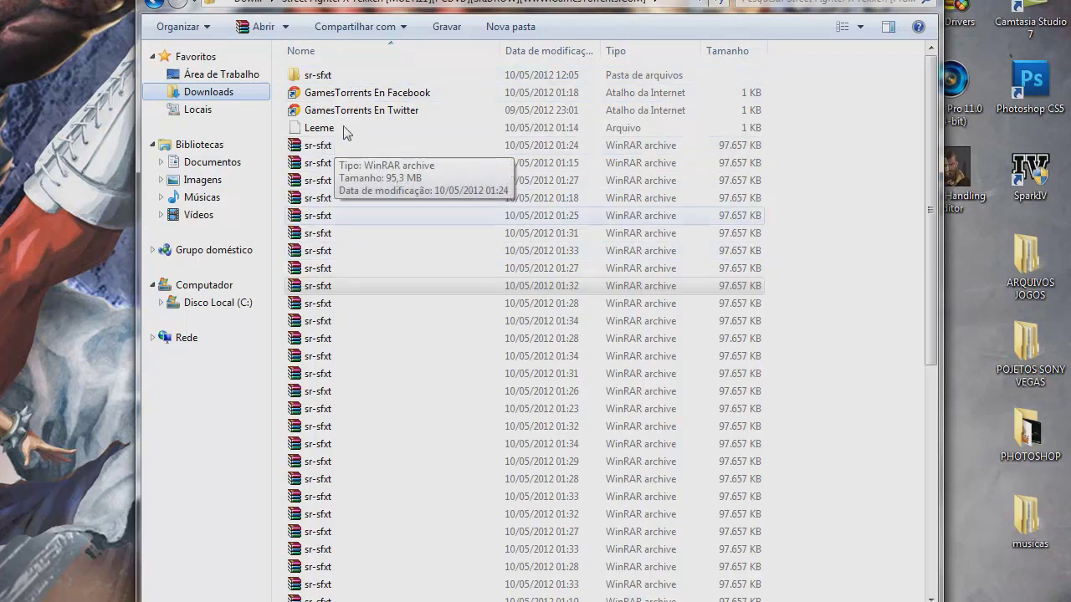
- Open the sr-sfxt subfolder of the game download and mount the sr-sfxt ISO image on the virtual drive
double_click(353, 75)
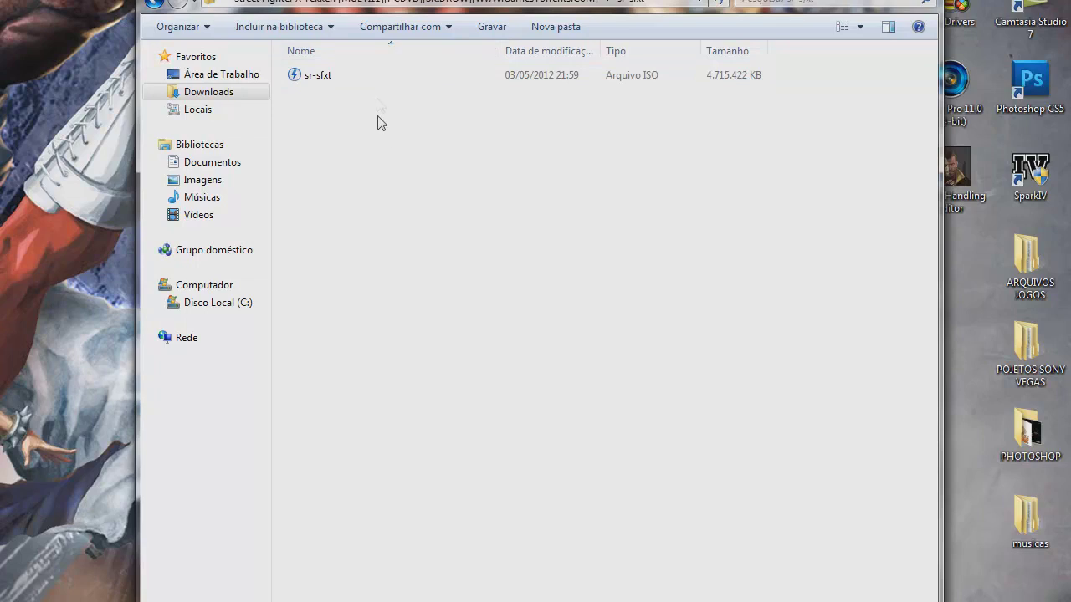
double_click(376, 83)
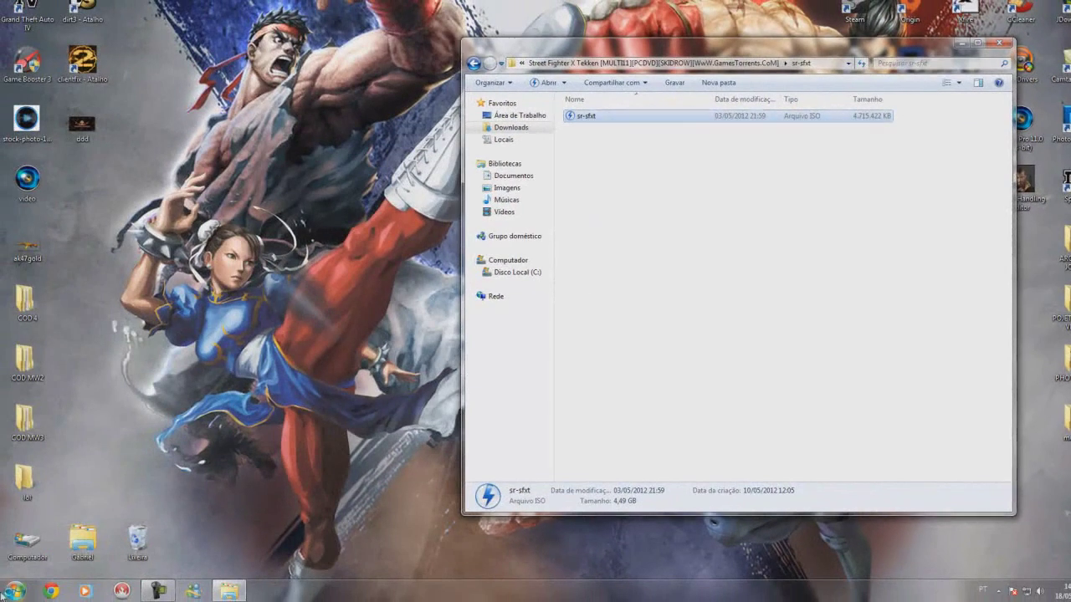
click(15, 592)
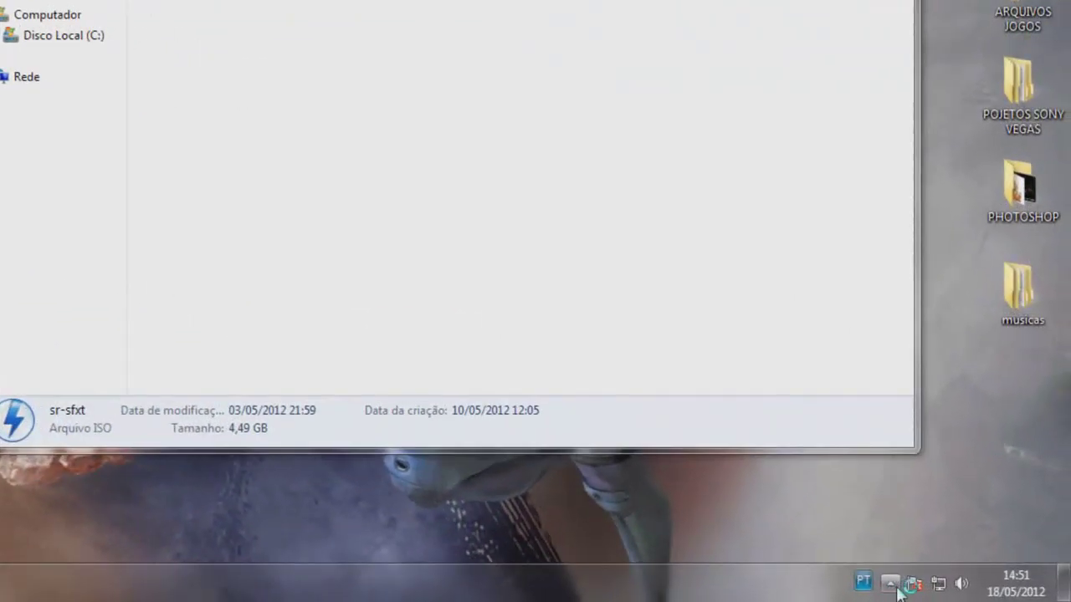
click(891, 584)
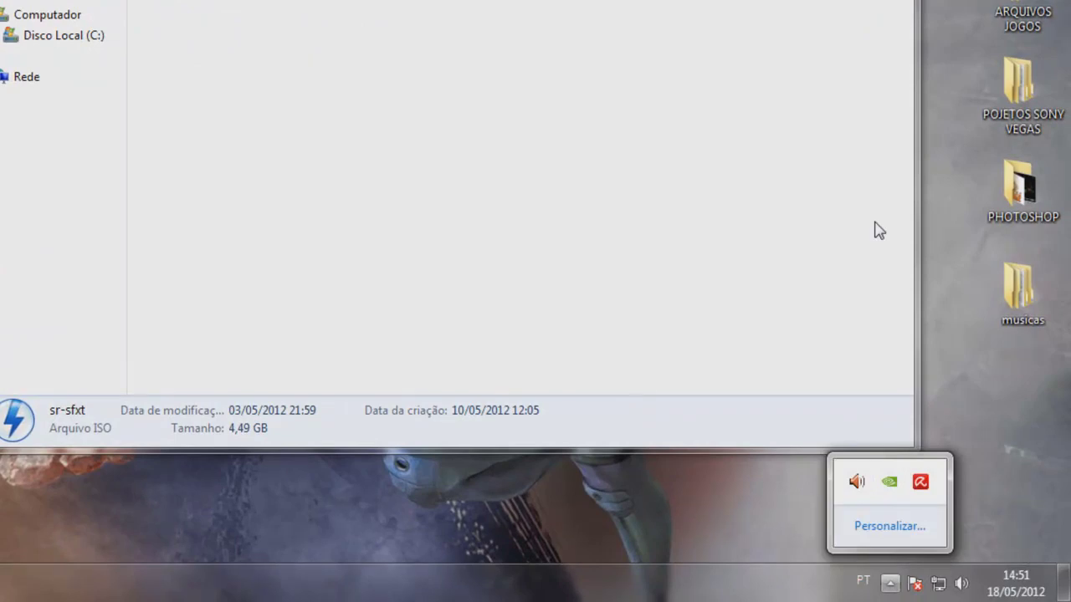
click(627, 220)
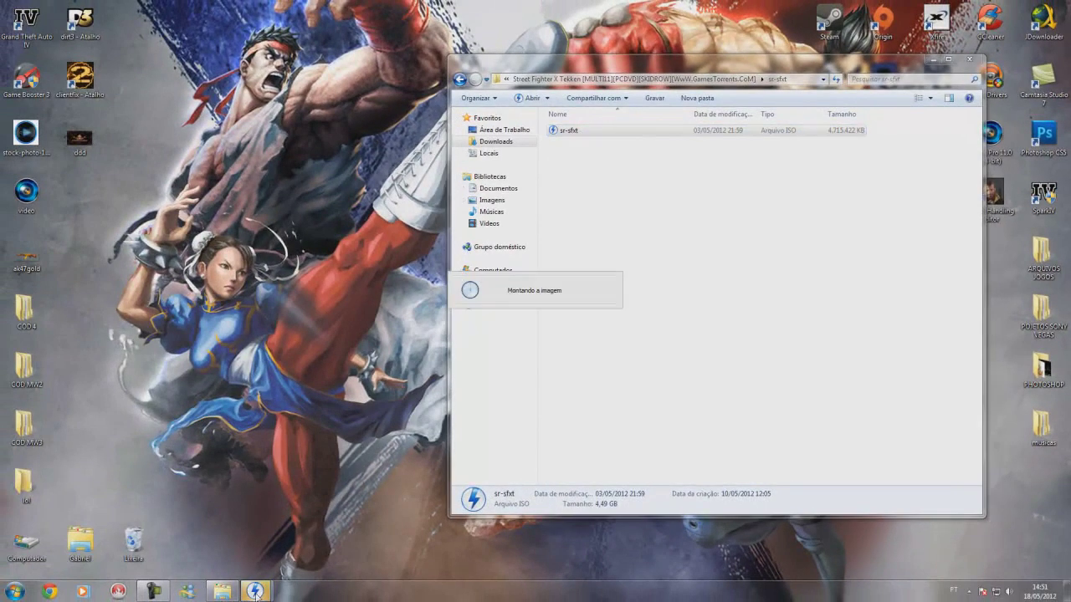
mouse_move(253, 585)
mouse_move(291, 559)
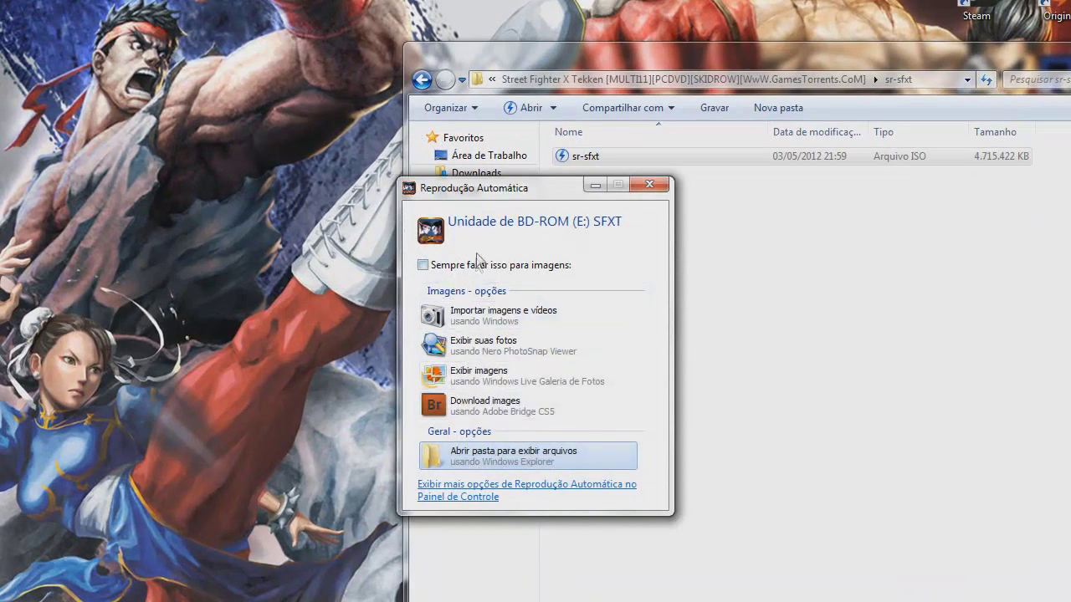
- Run autorun.exe from the mounted Street Fighter X Tekken disc and start the game's installation
key(Escape)
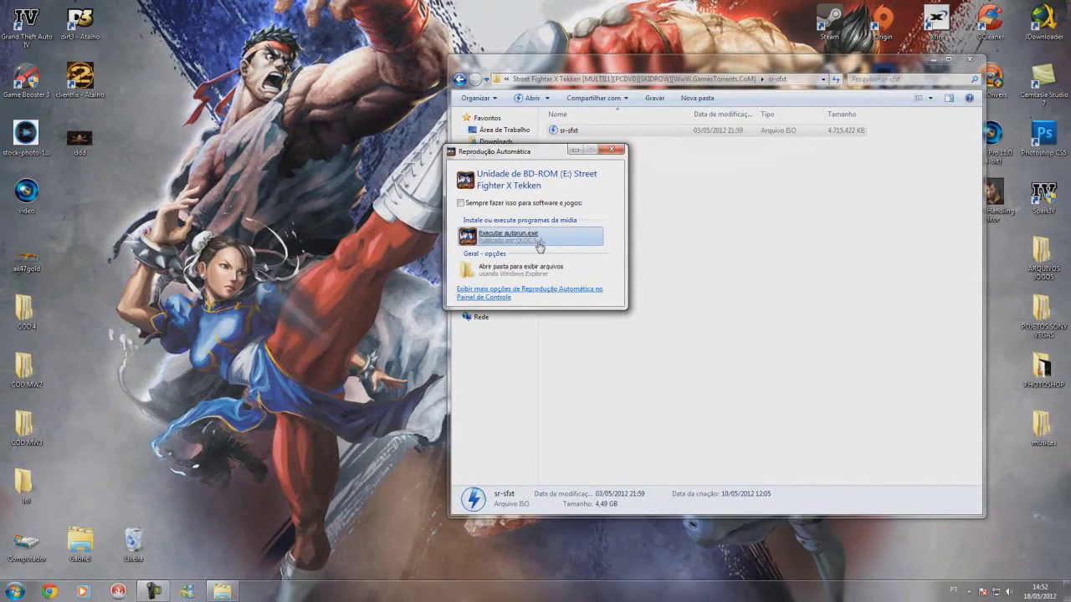
click(528, 322)
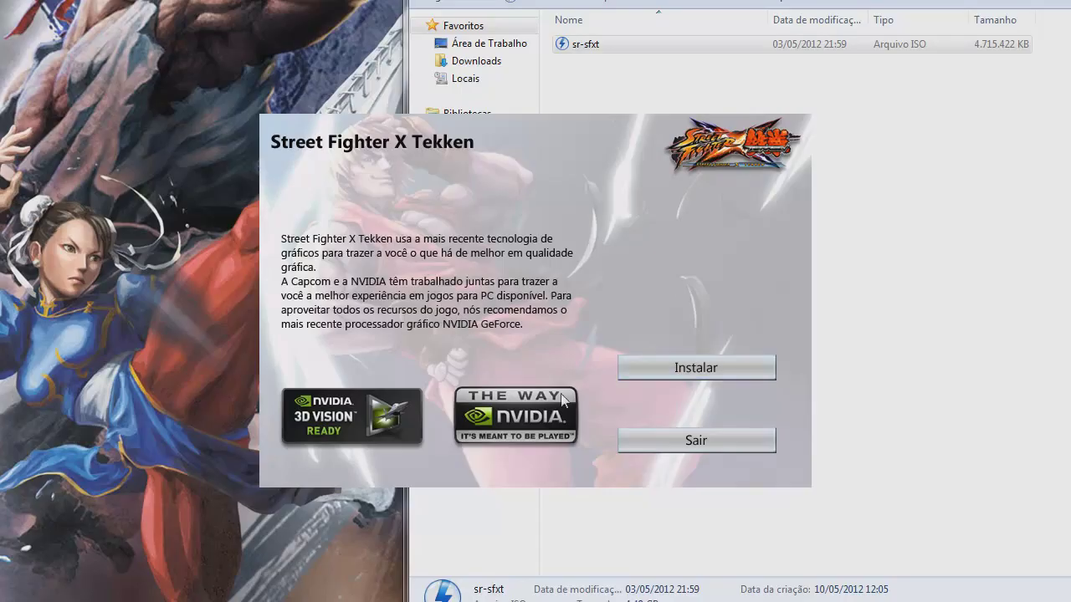
click(635, 368)
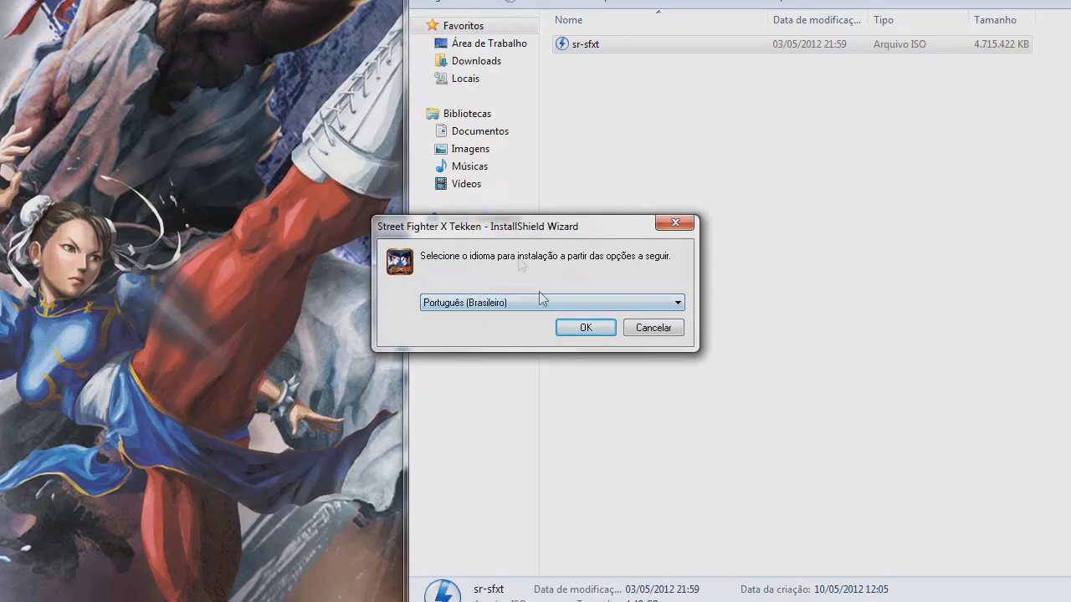
- Choose Português (Brasileiro) as the installation language and confirm it
click(579, 305)
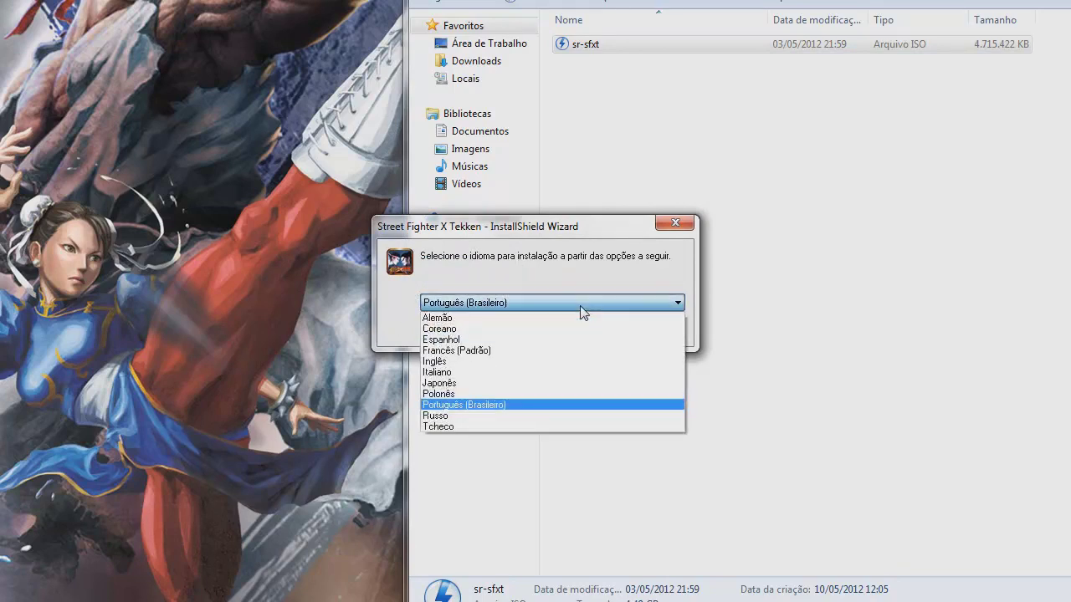
click(559, 408)
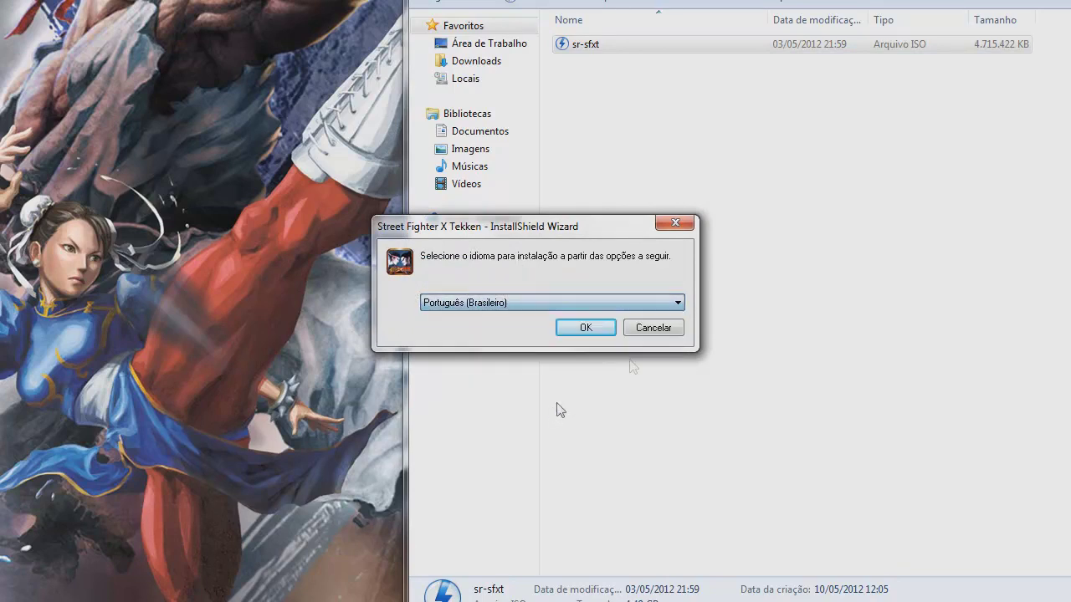
click(597, 328)
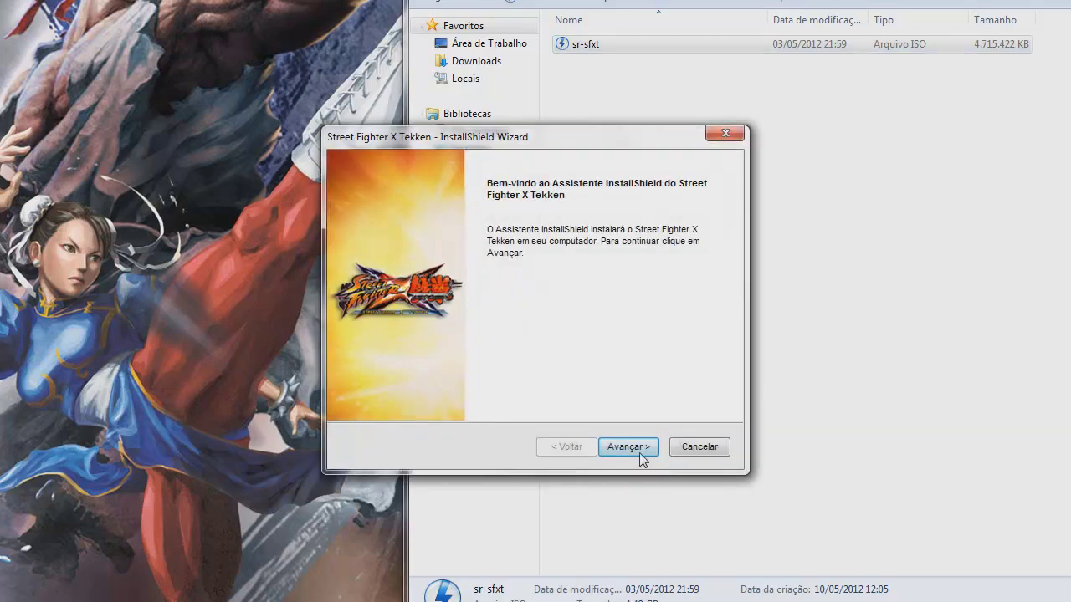
- Continue past the installer's welcome page and accept the licence agreement terms
click(640, 450)
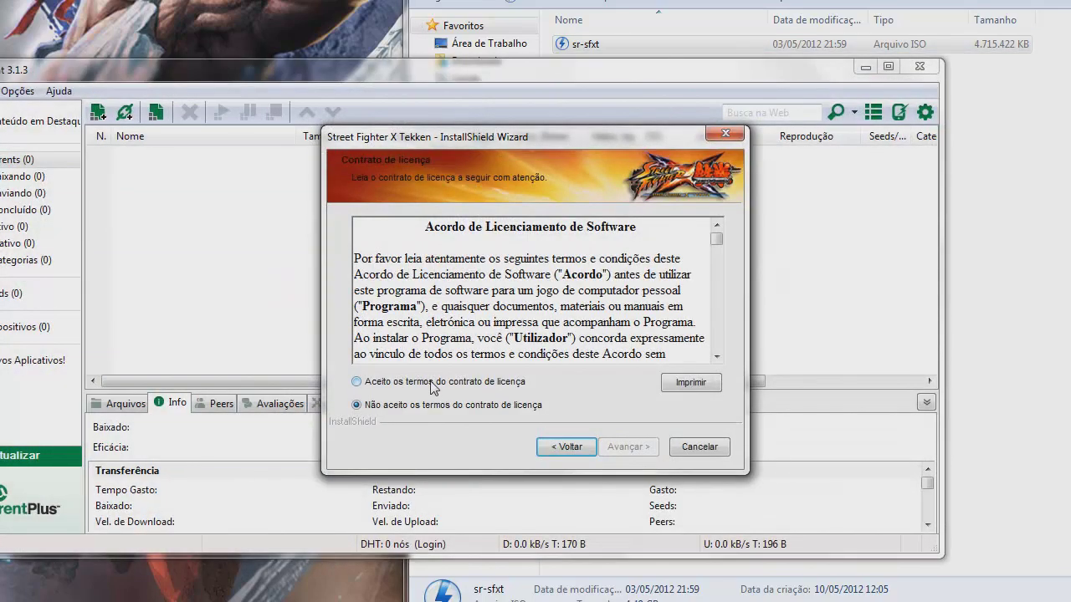
click(441, 381)
click(632, 448)
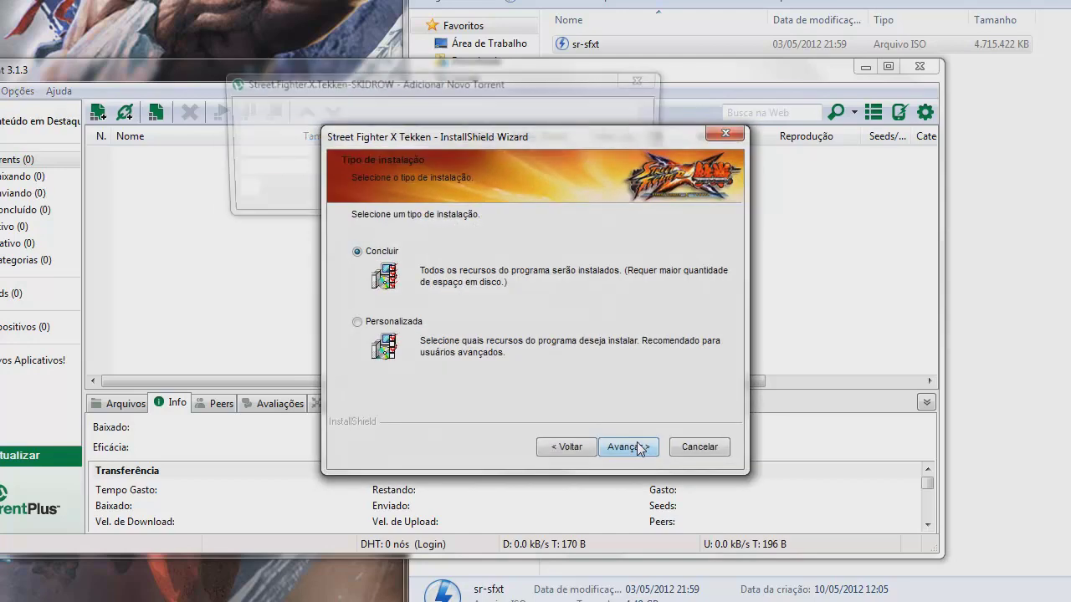
- Cancel adding the Street.Fighter.X.Tekken-SKIDROW torrent and close the torrent client window
click(397, 107)
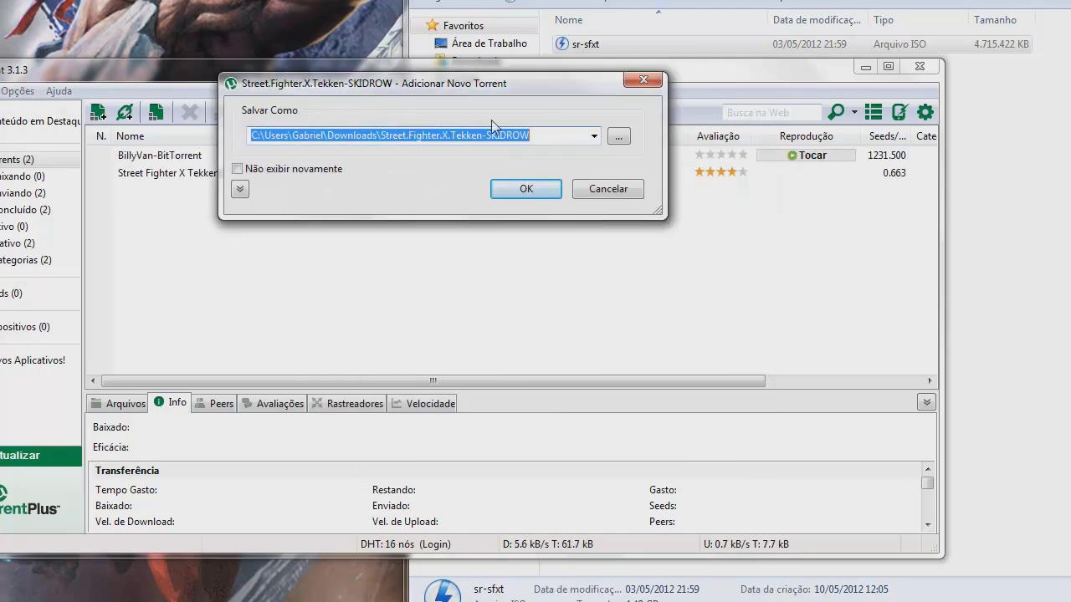
click(604, 189)
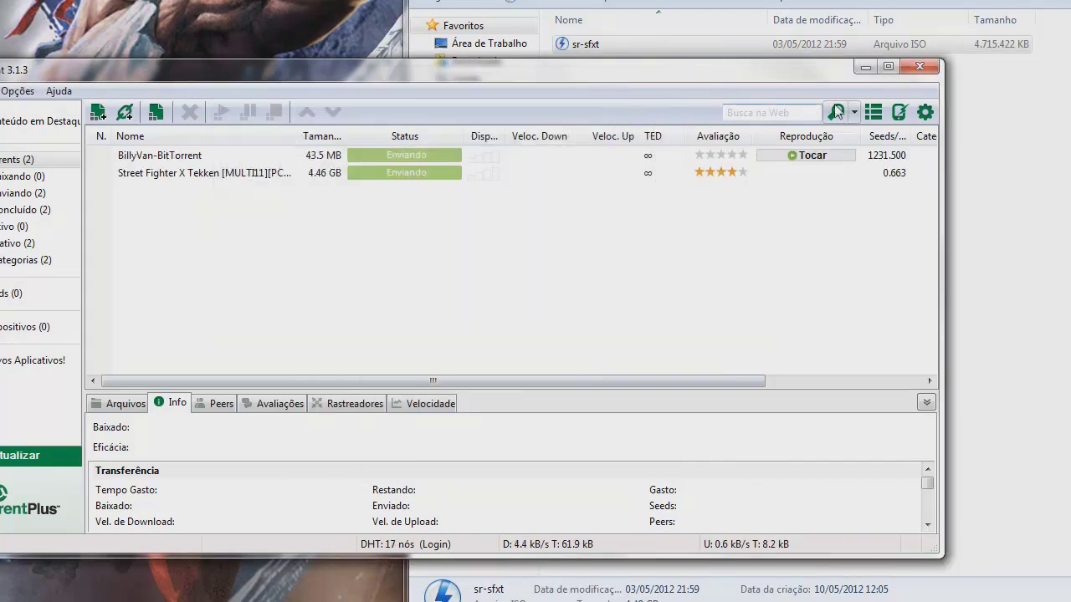
click(920, 69)
- Choose the Personalizada installation type to view the destination folder page, and return to the installation types
click(367, 326)
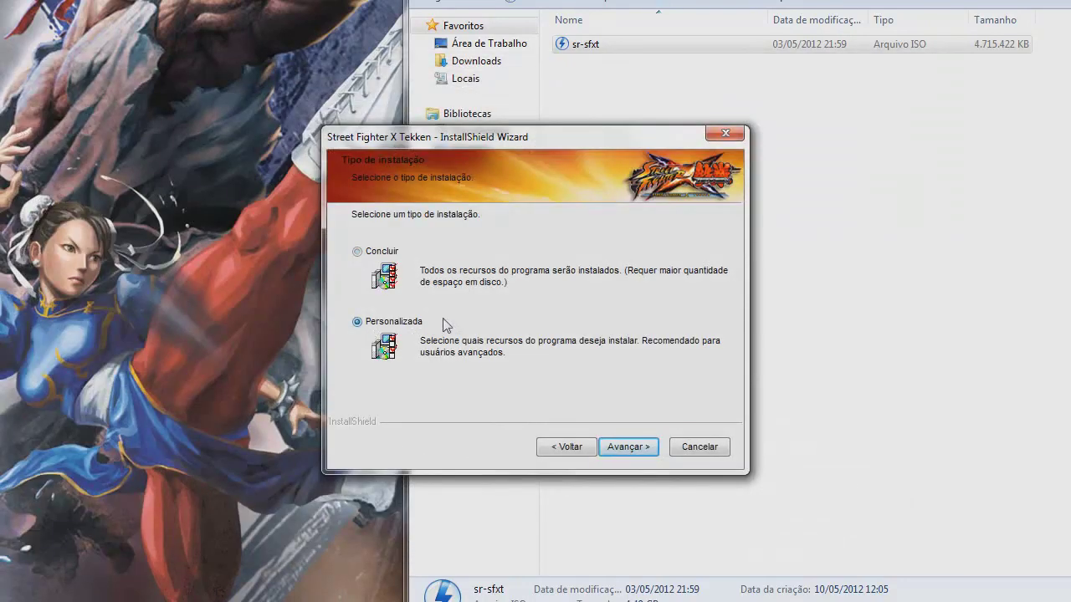
click(630, 449)
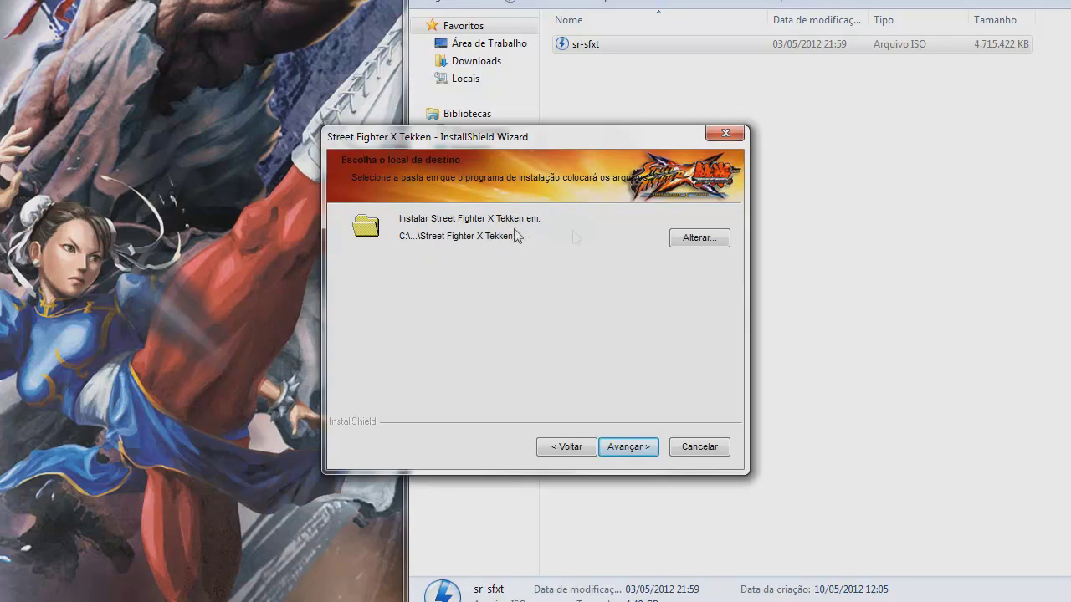
click(558, 451)
- Select the Concluir installation type, continue to the ready-to-install page and go back one page
click(387, 251)
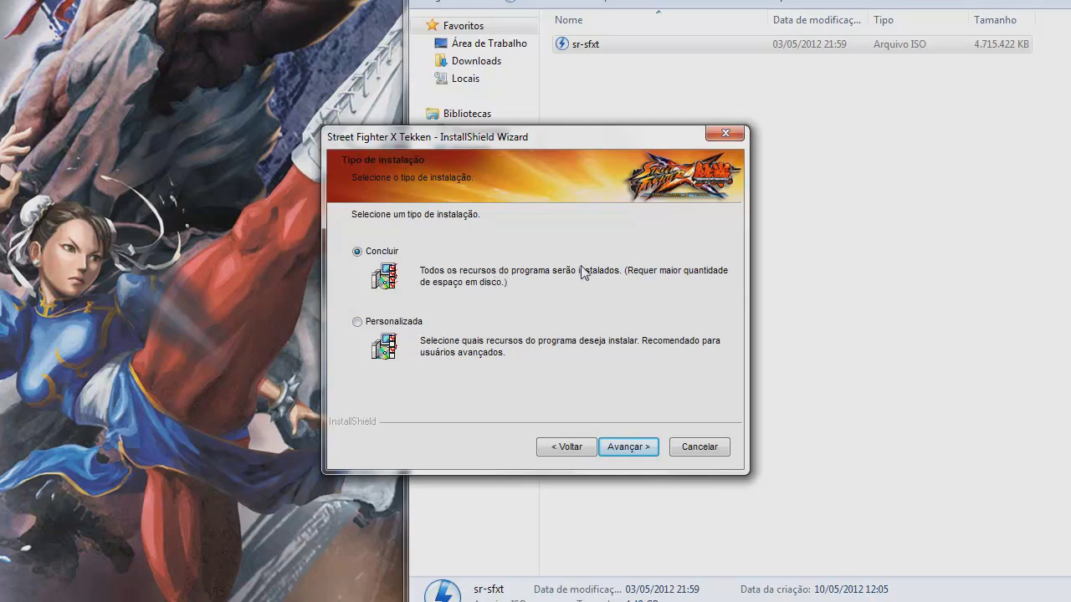
click(623, 448)
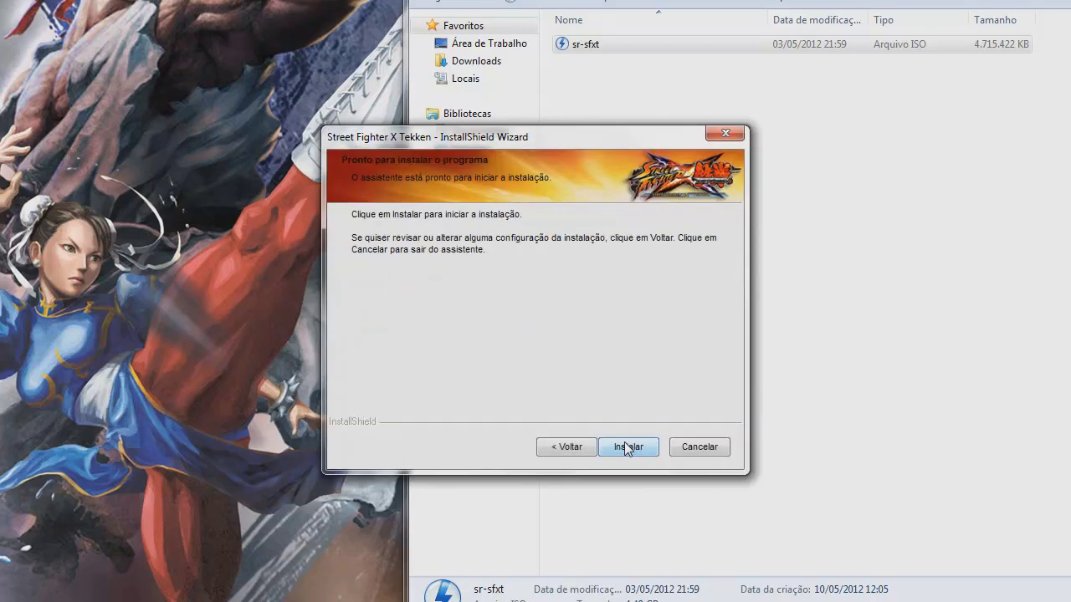
click(574, 450)
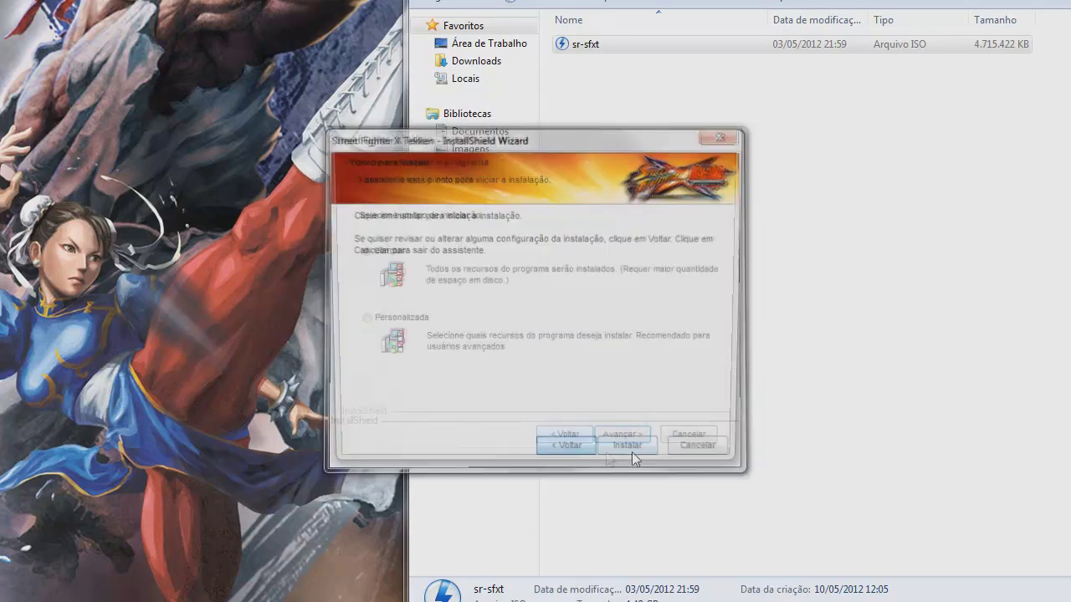
- Start the Street Fighter X Tekken installation from the ready-to-install page
click(644, 450)
click(643, 450)
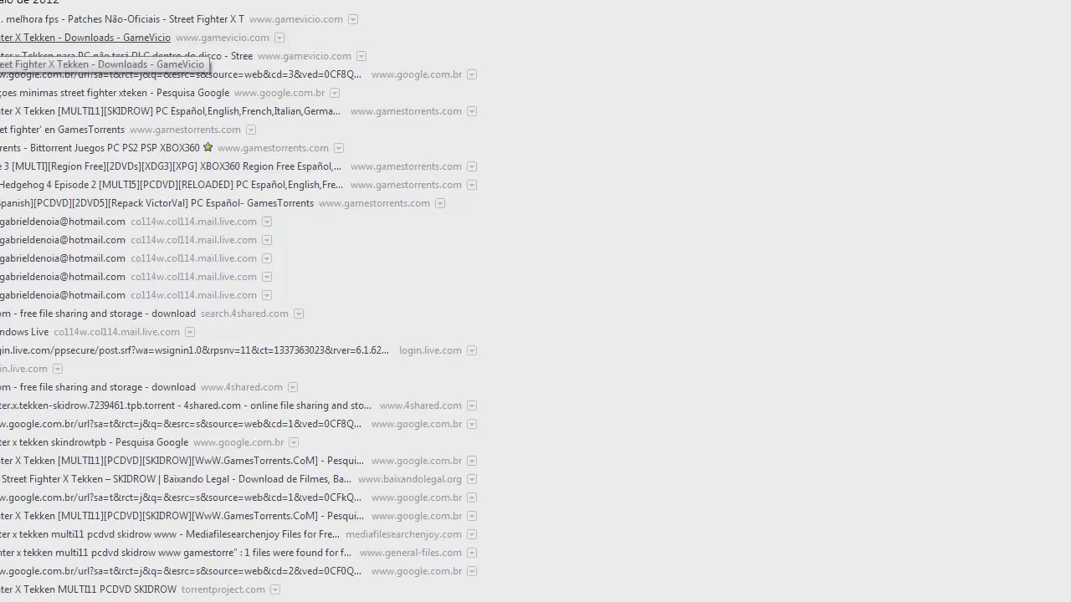
- Open the GameVicio article on Street Fighter x Tekken for PC from the browser history and find its system requirements
click(83, 37)
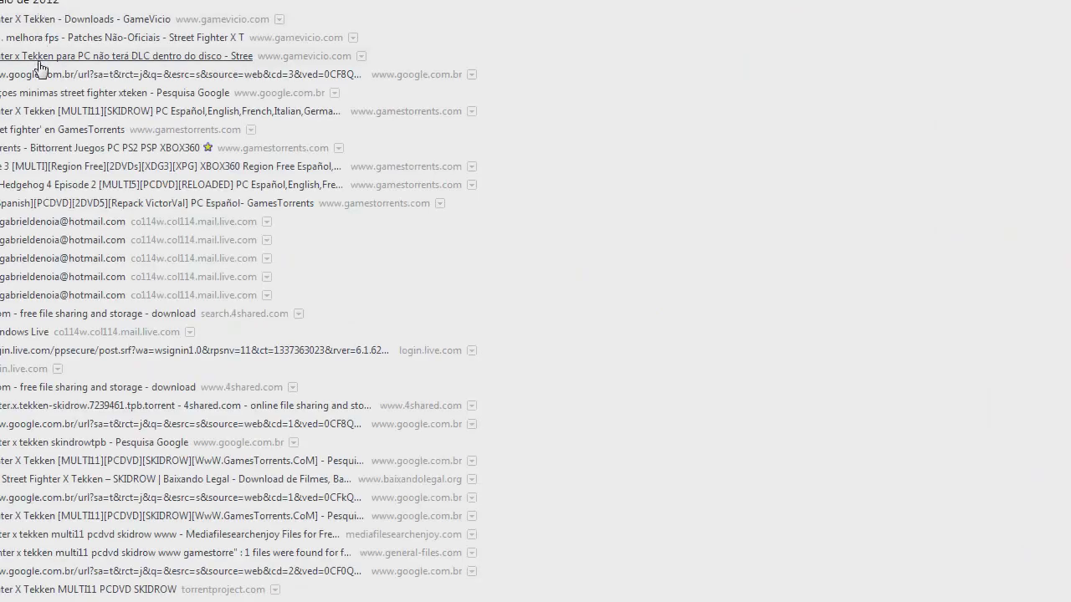
click(40, 61)
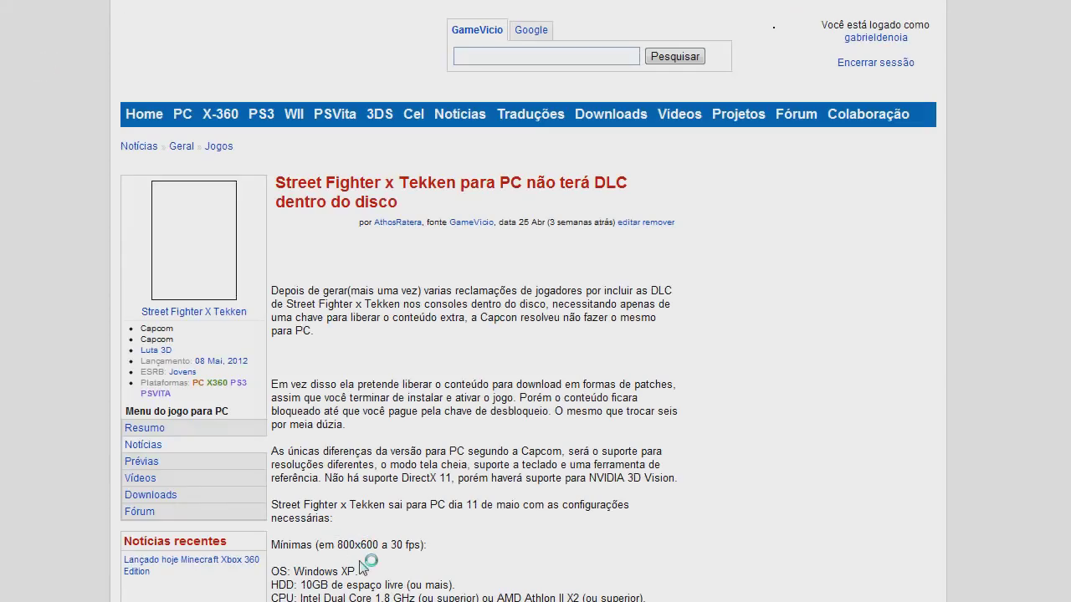
scroll(368, 439, down, 1)
scroll(369, 437, down, 2)
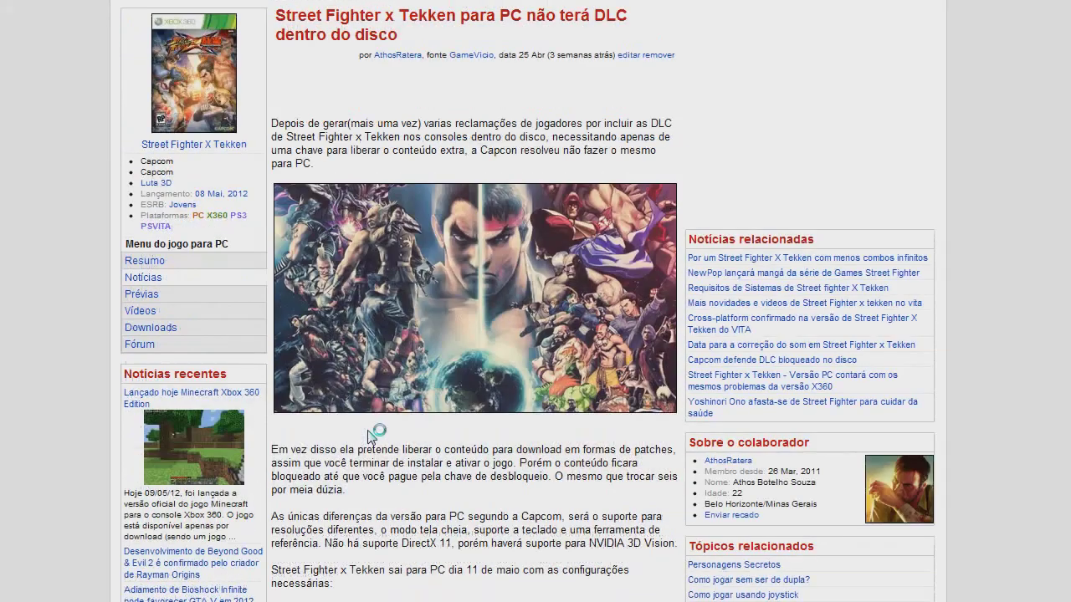
scroll(374, 435, down, 1)
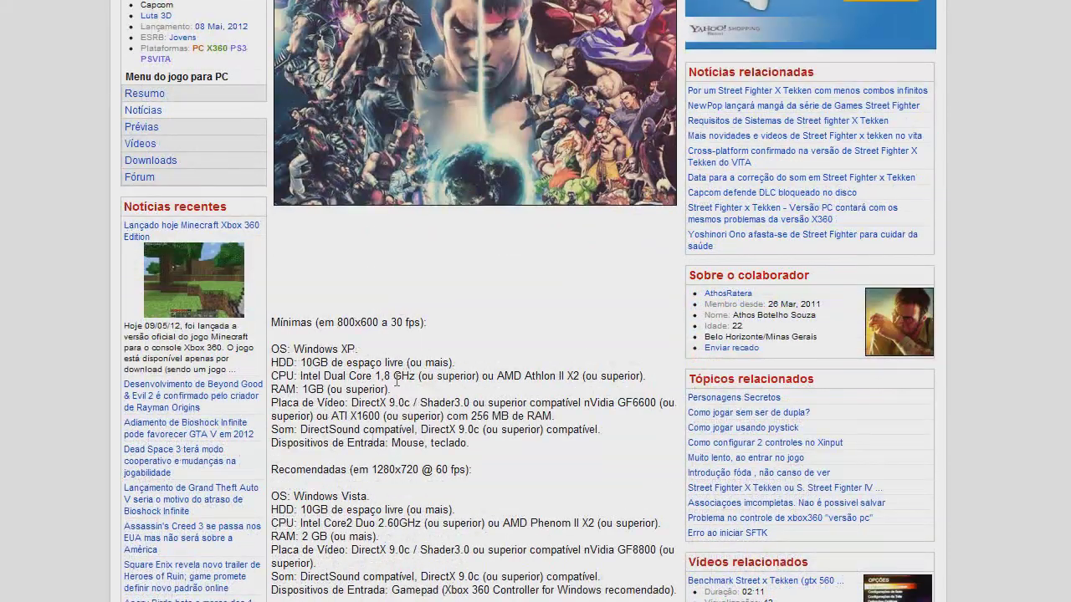
- Examine the article's minimum system requirements, highlighting the hard disk space entry
drag(328, 484, 371, 483)
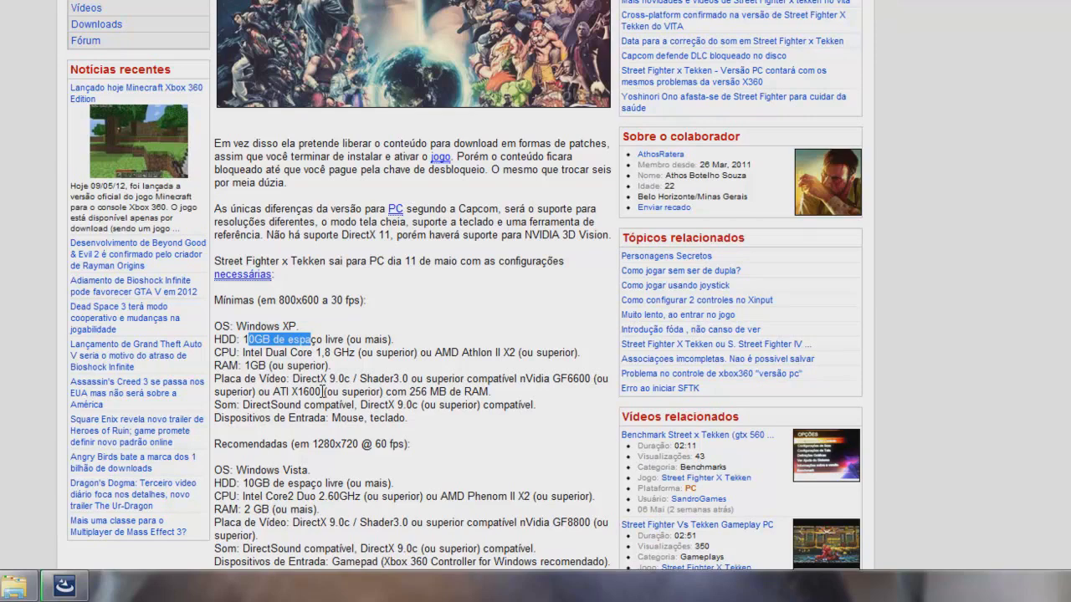
scroll(432, 399, down, 1)
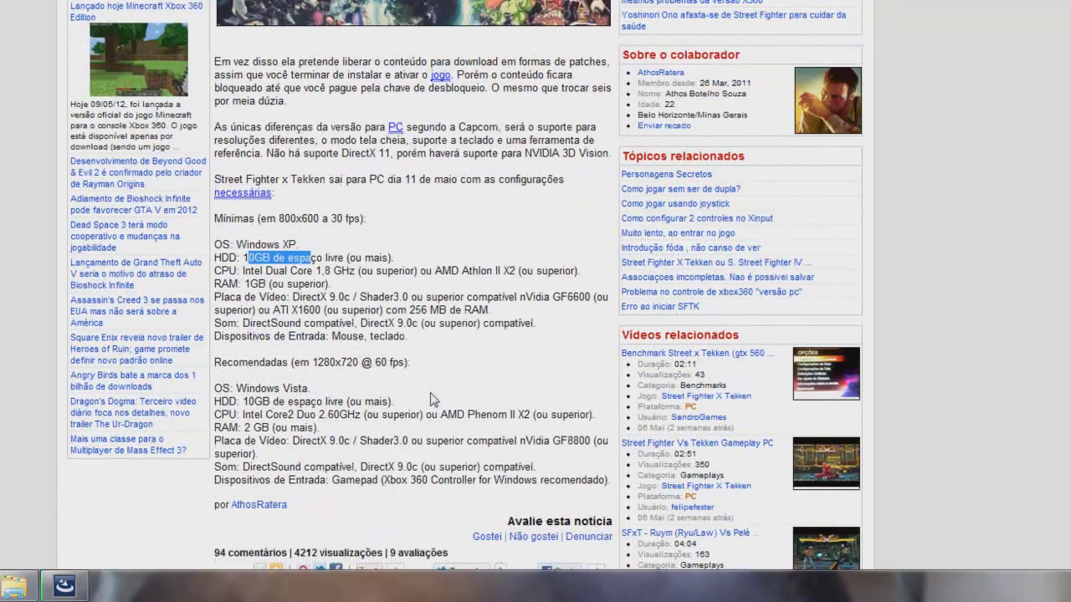
scroll(432, 400, down, 1)
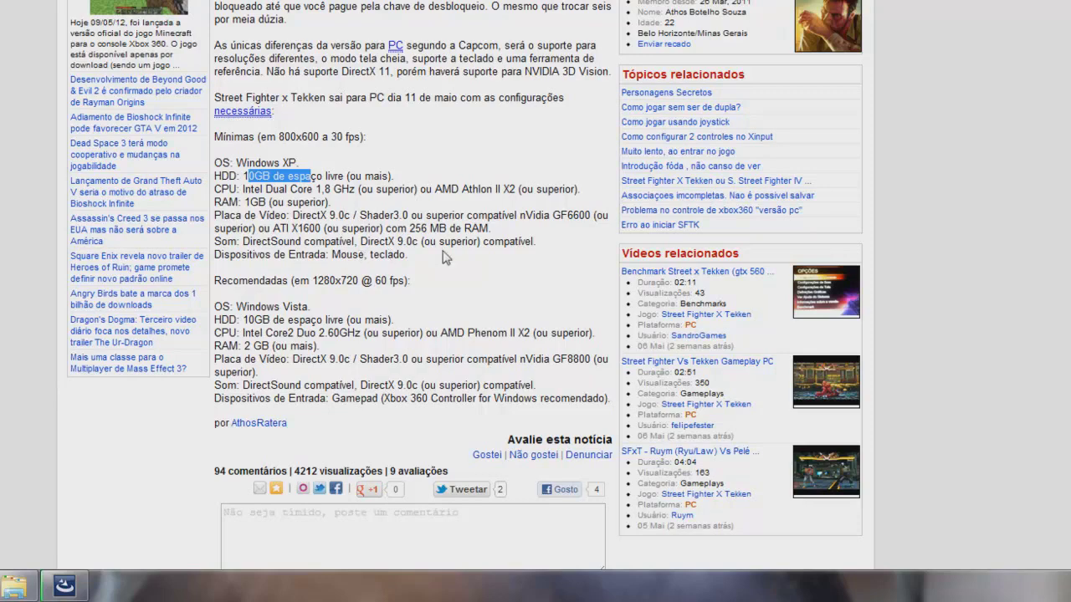
scroll(396, 267, down, 1)
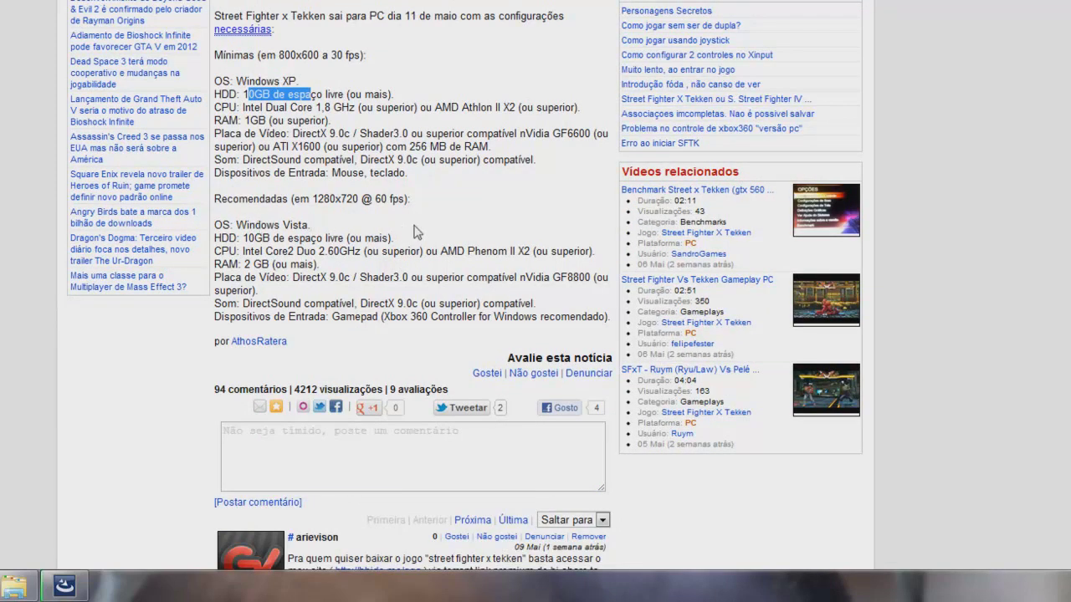
- Examine the recommended hard disk, processor, memory and input device requirements in the article
drag(245, 238, 329, 255)
click(324, 237)
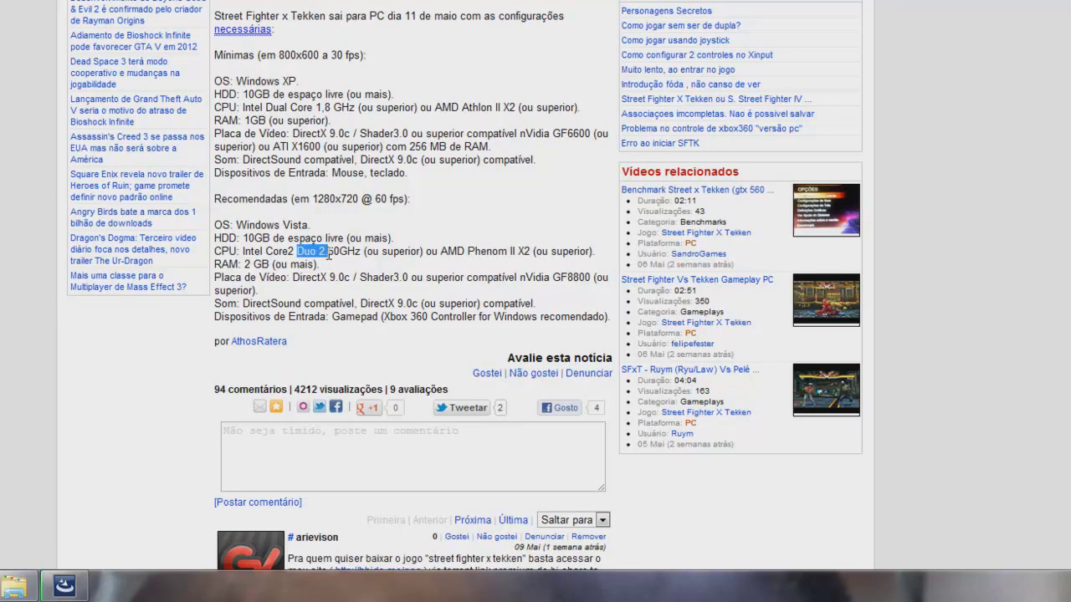
click(279, 265)
drag(234, 314, 274, 316)
scroll(373, 316, down, 4)
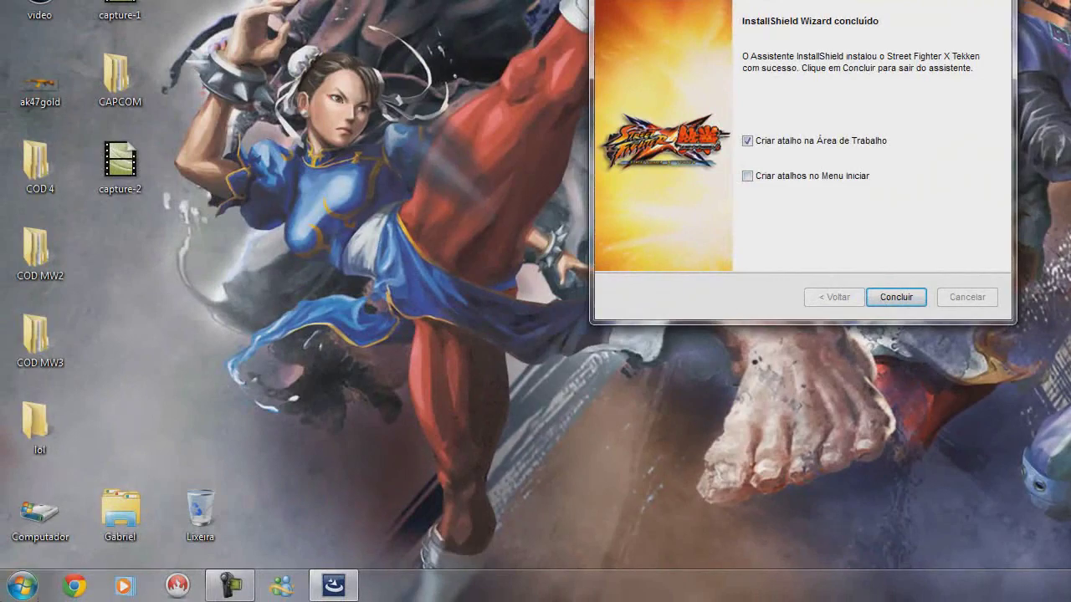
- View the list of all installed programs and close it again
click(22, 585)
click(34, 507)
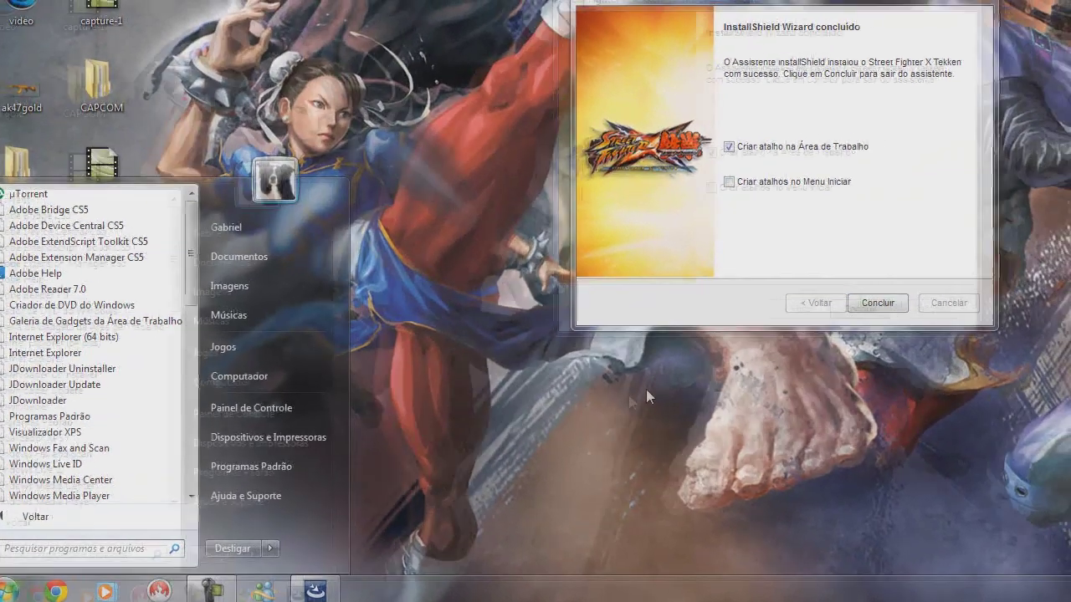
click(661, 385)
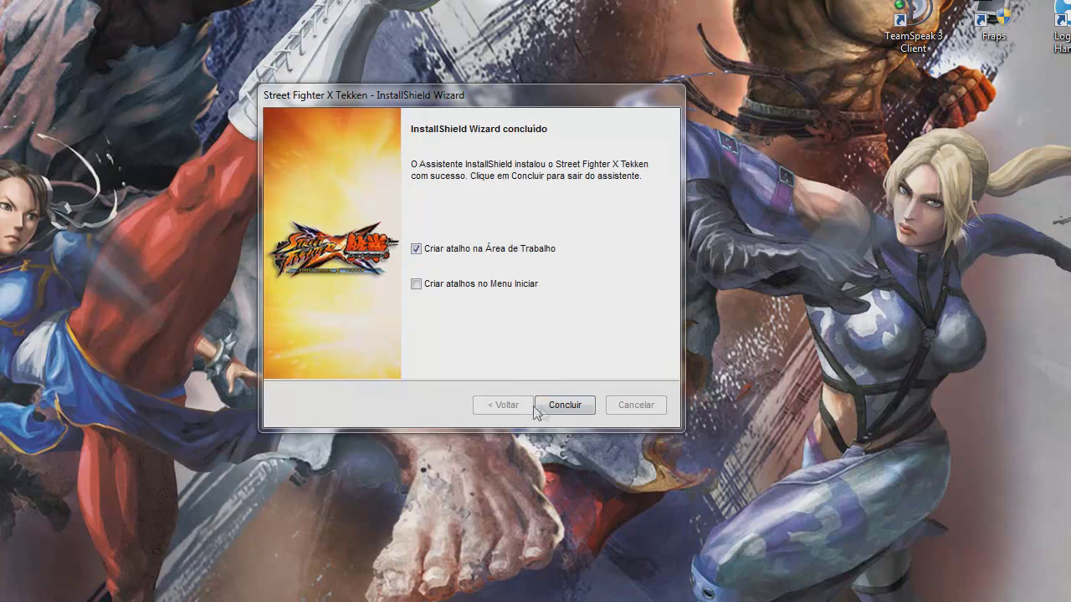
- Finish the installation wizard with only the desktop shortcut option enabled, and exit the game's launcher
click(542, 405)
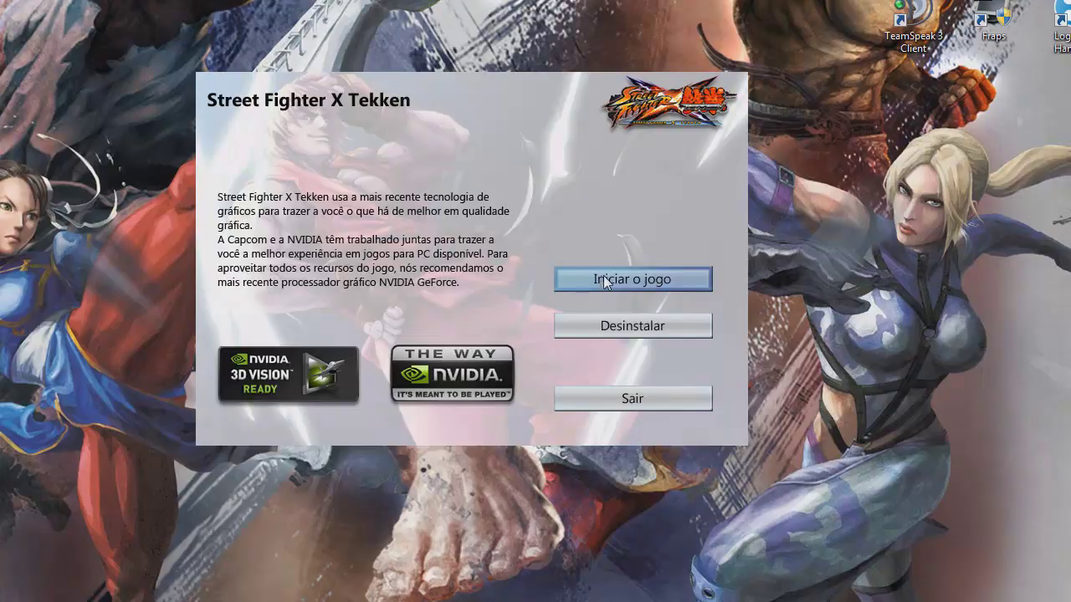
click(651, 389)
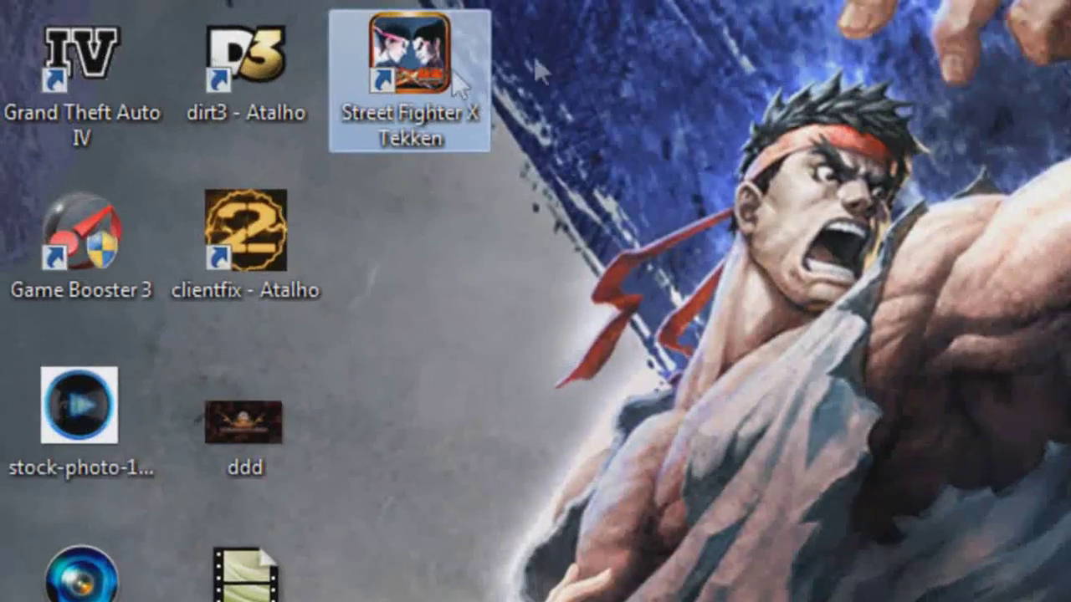
double_click(456, 77)
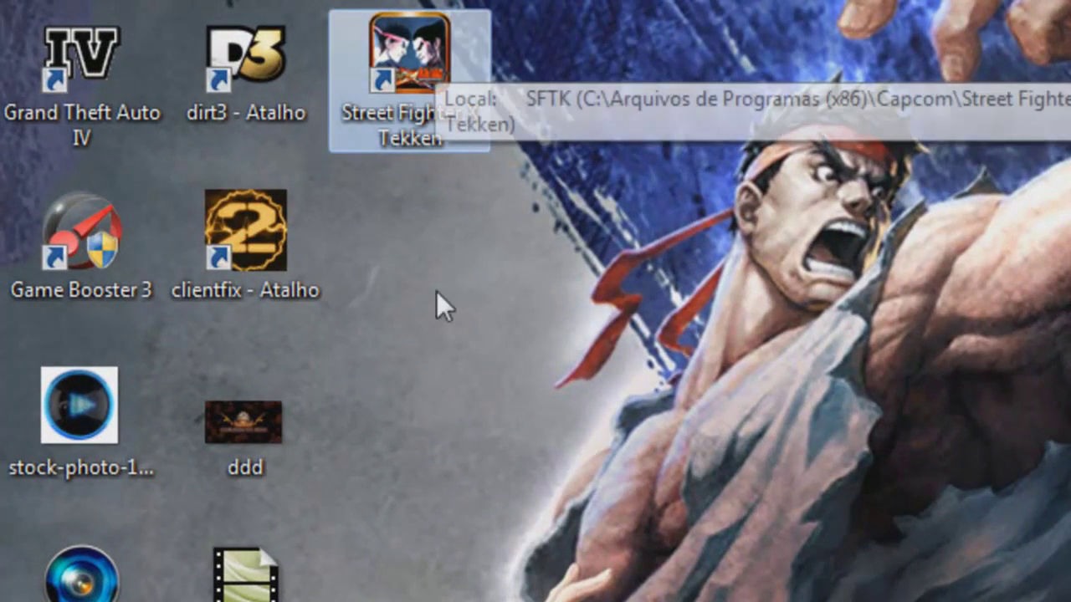
click(443, 584)
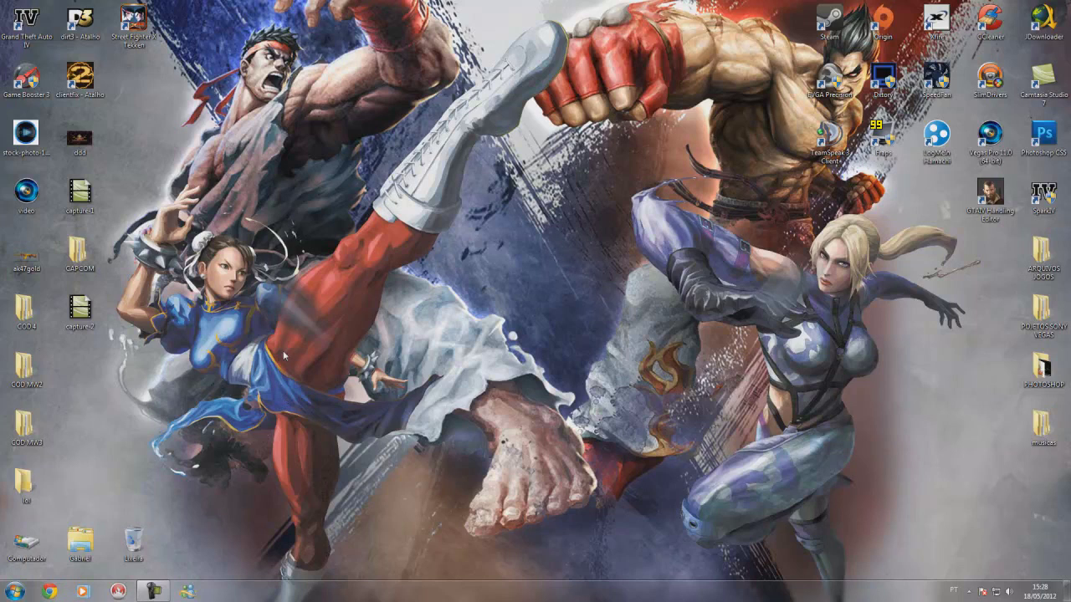
drag(112, 204, 204, 512)
- Switch to µTorrent, check the progress of the Sonic the Hedgehog 4 Episode 2 and Diablo 3 downloads, and minimize its window
click(969, 591)
click(949, 534)
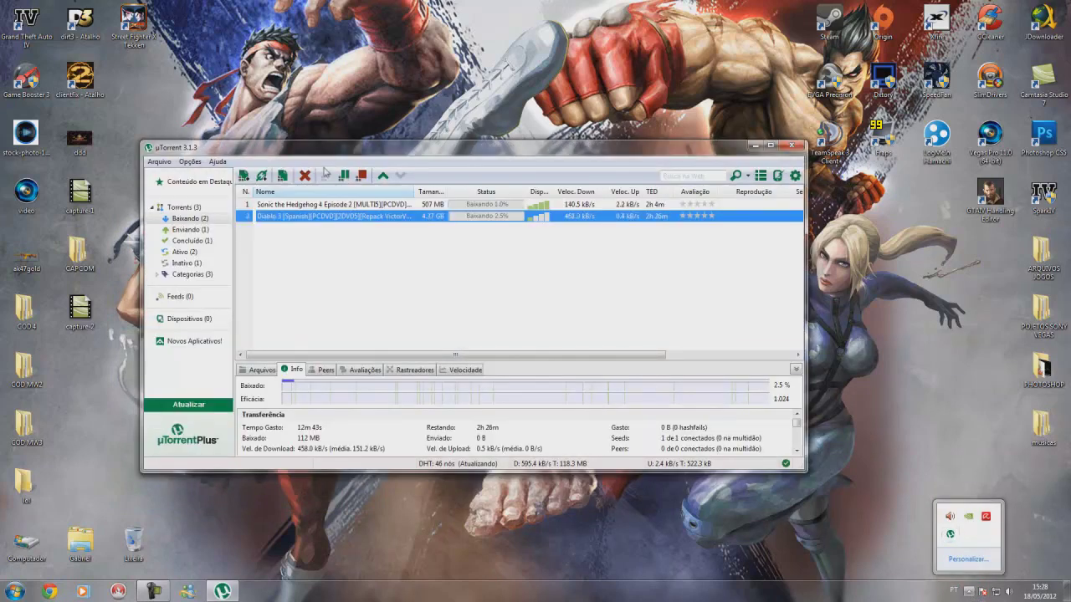
click(308, 206)
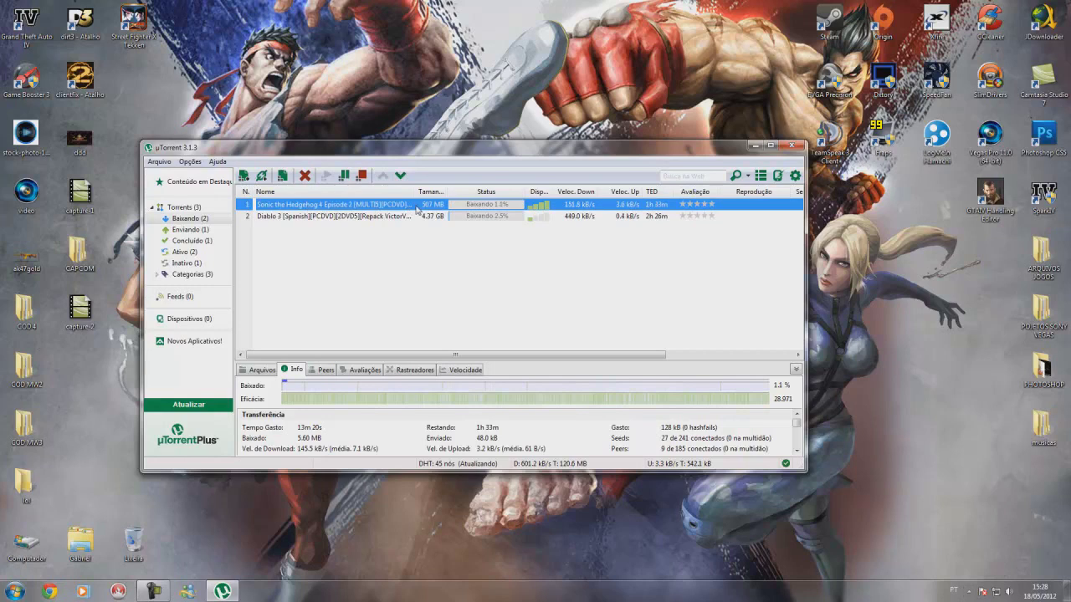
click(272, 216)
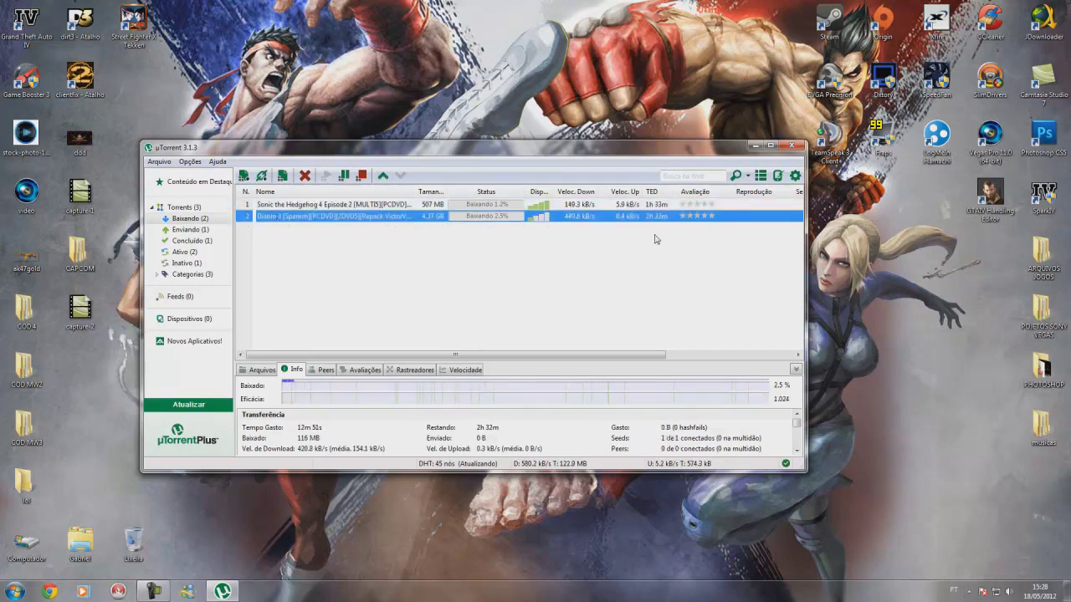
click(754, 148)
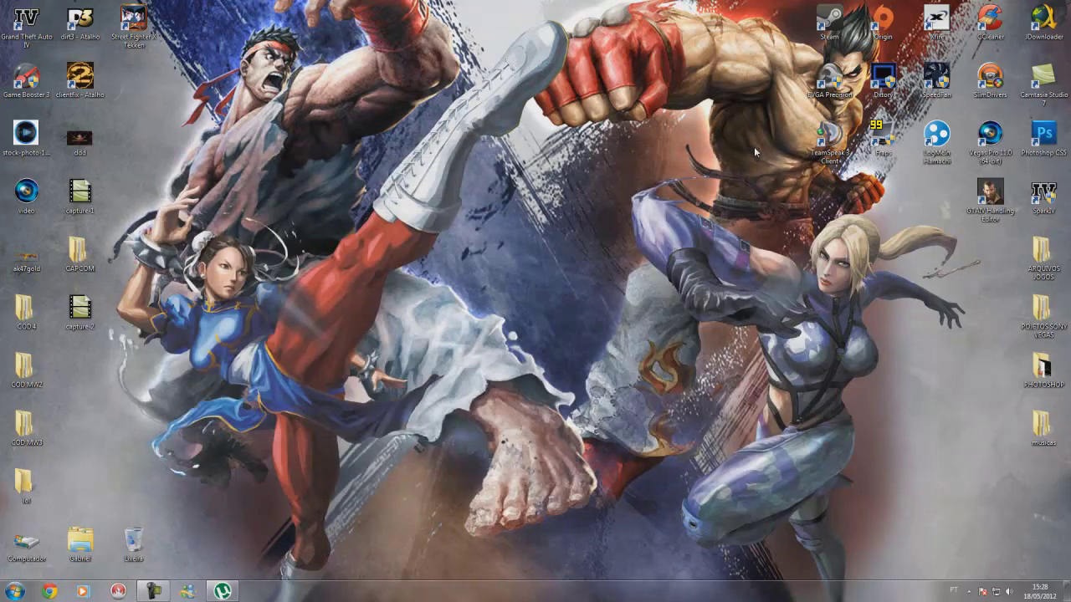